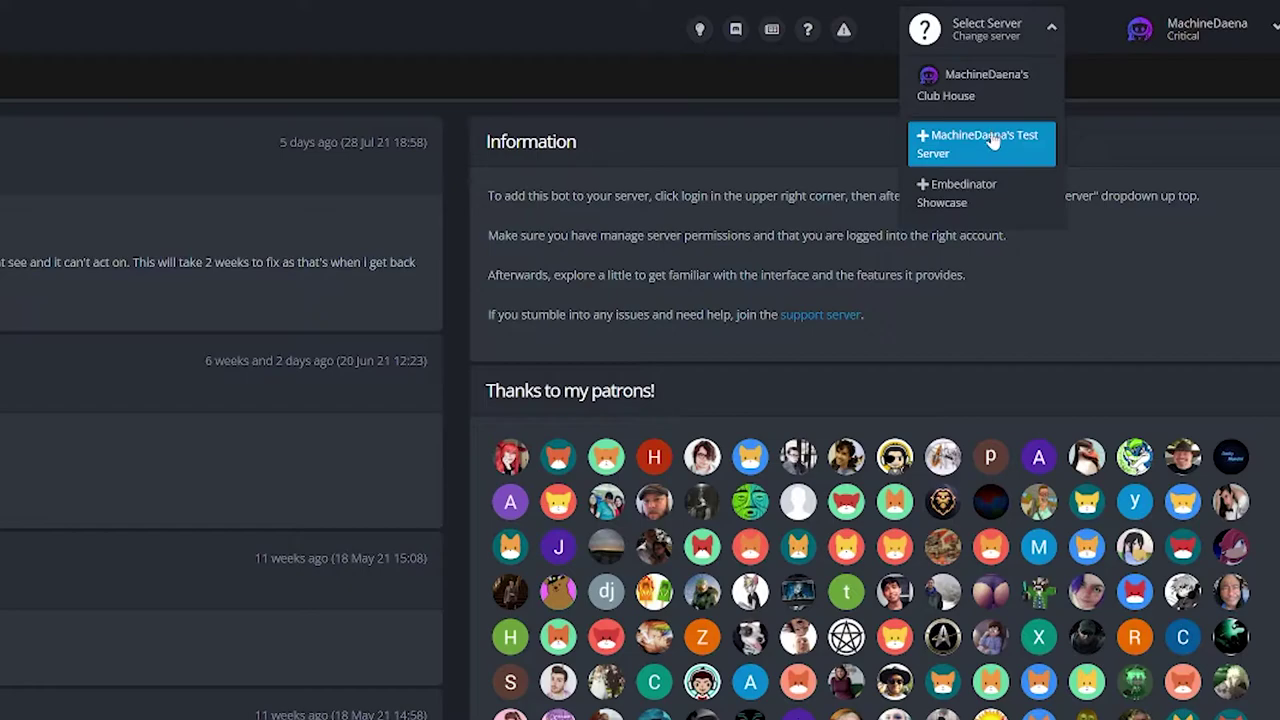
- Open the Club House dashboard and reach the Streaming settings under Misc in the Combined Overview
left_click(990, 91)
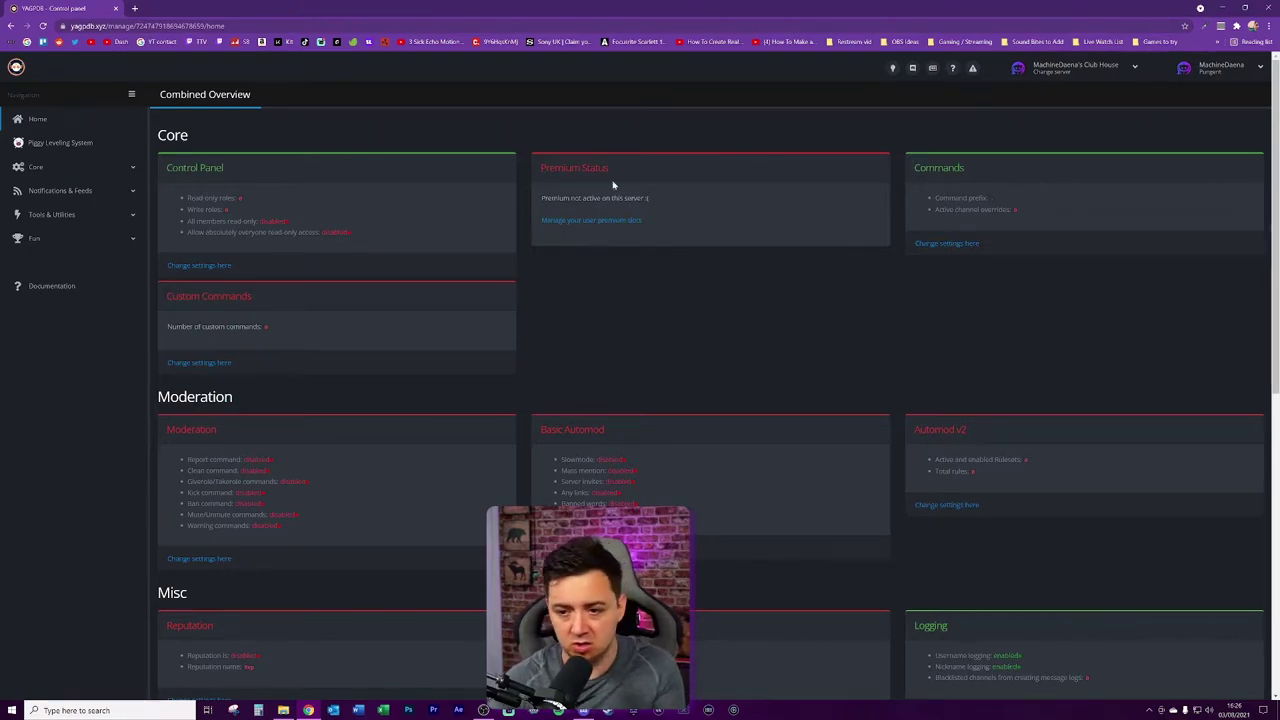
scroll(734, 317, "down", 2)
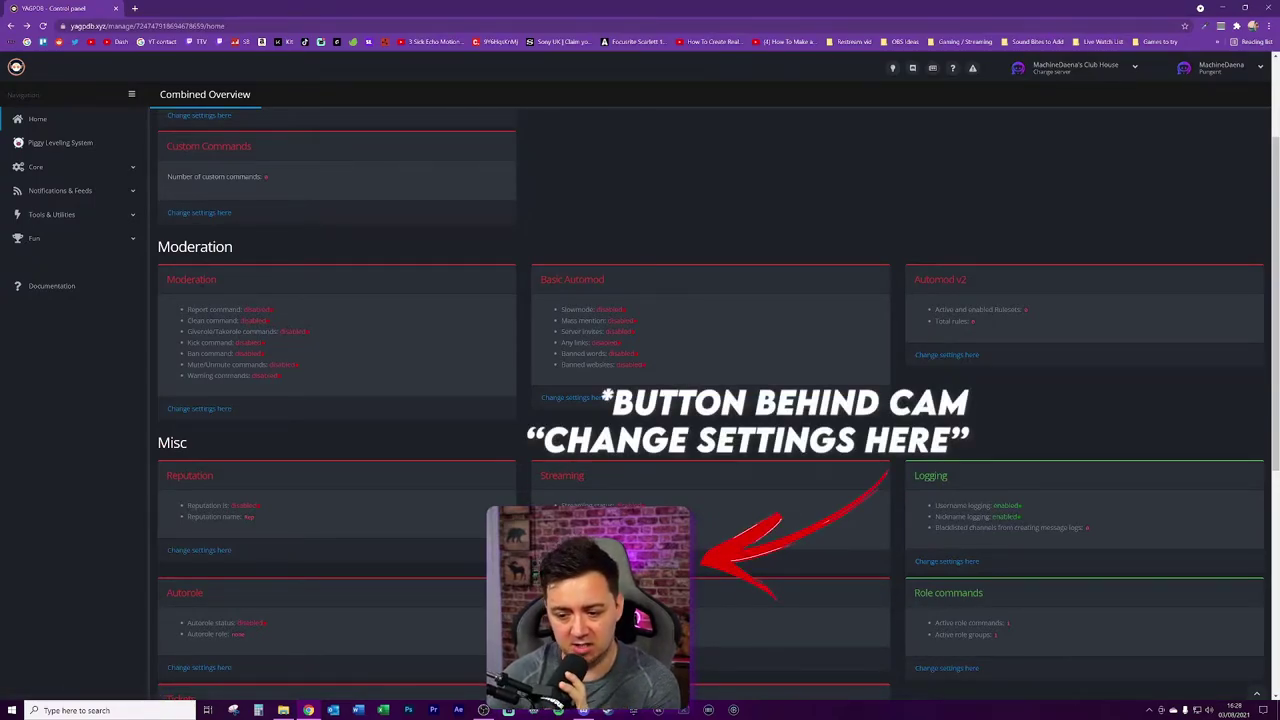
left_click_drag(561, 505, 612, 505)
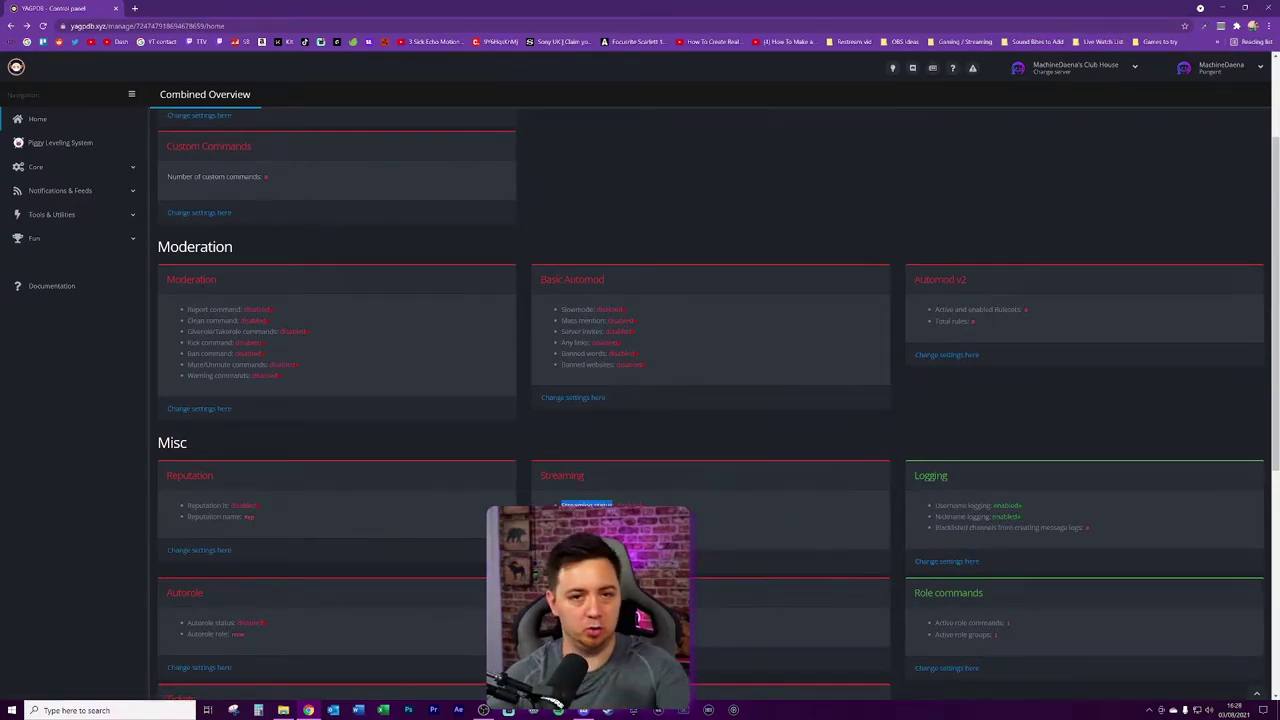
left_click(572, 550)
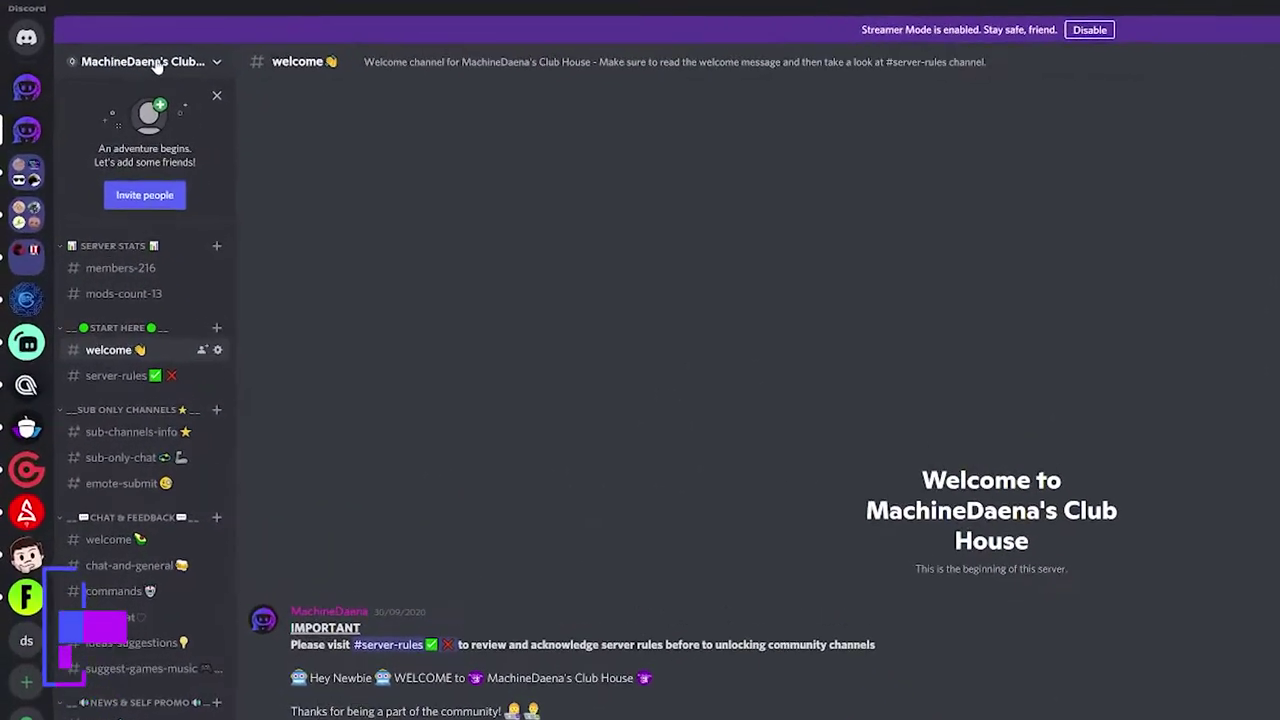
- Start a new role in the server's Roles settings and name it LIVE NOW
left_click(103, 41)
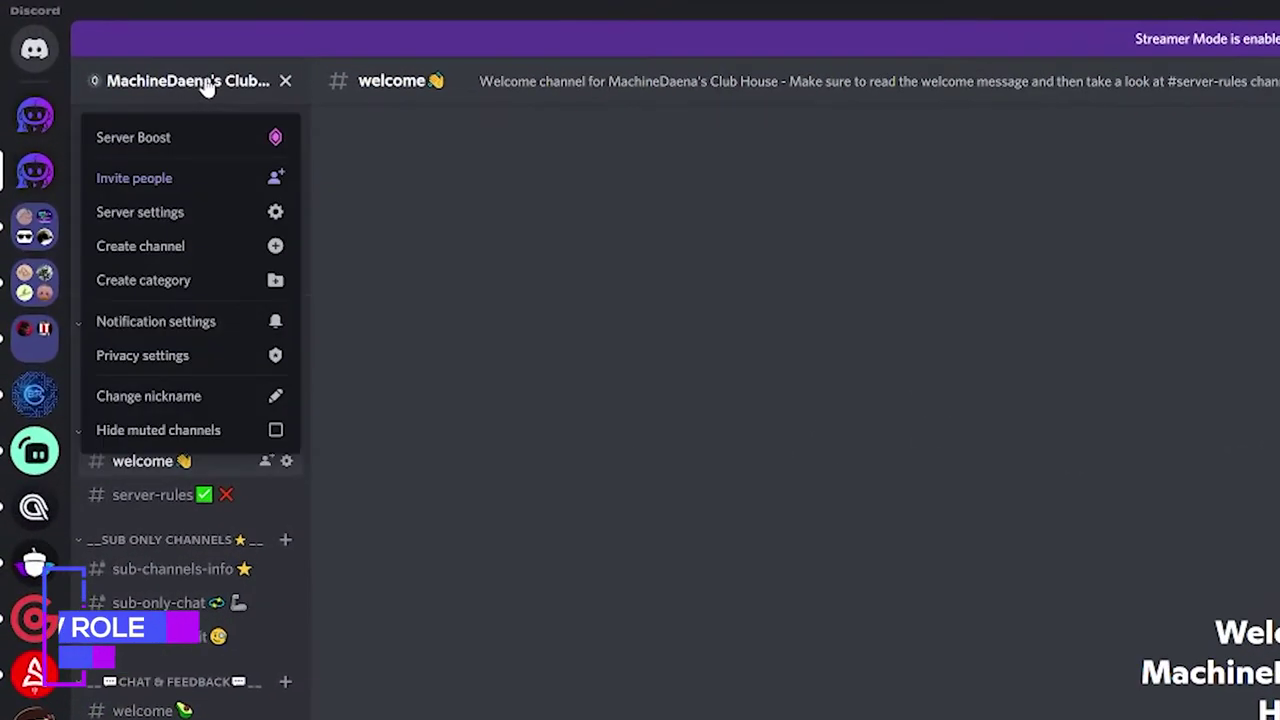
left_click(195, 215)
left_click(146, 158)
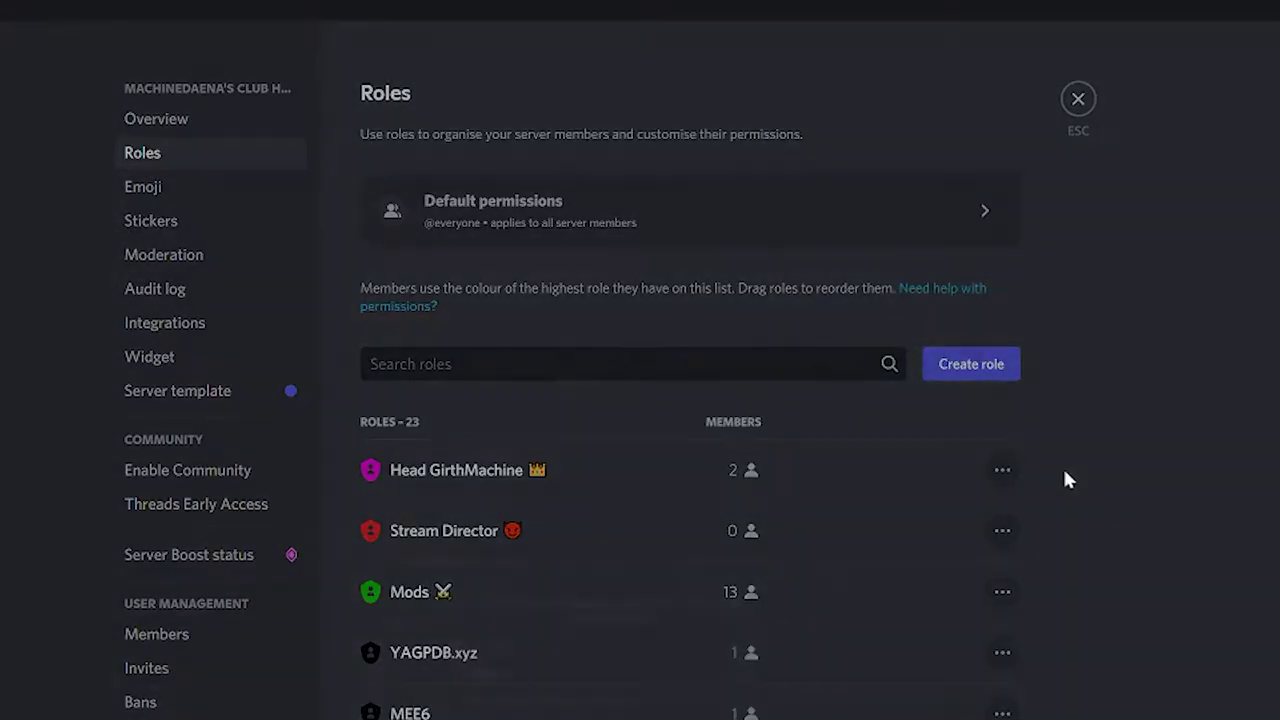
left_click(971, 364)
type("LIVE NOW")
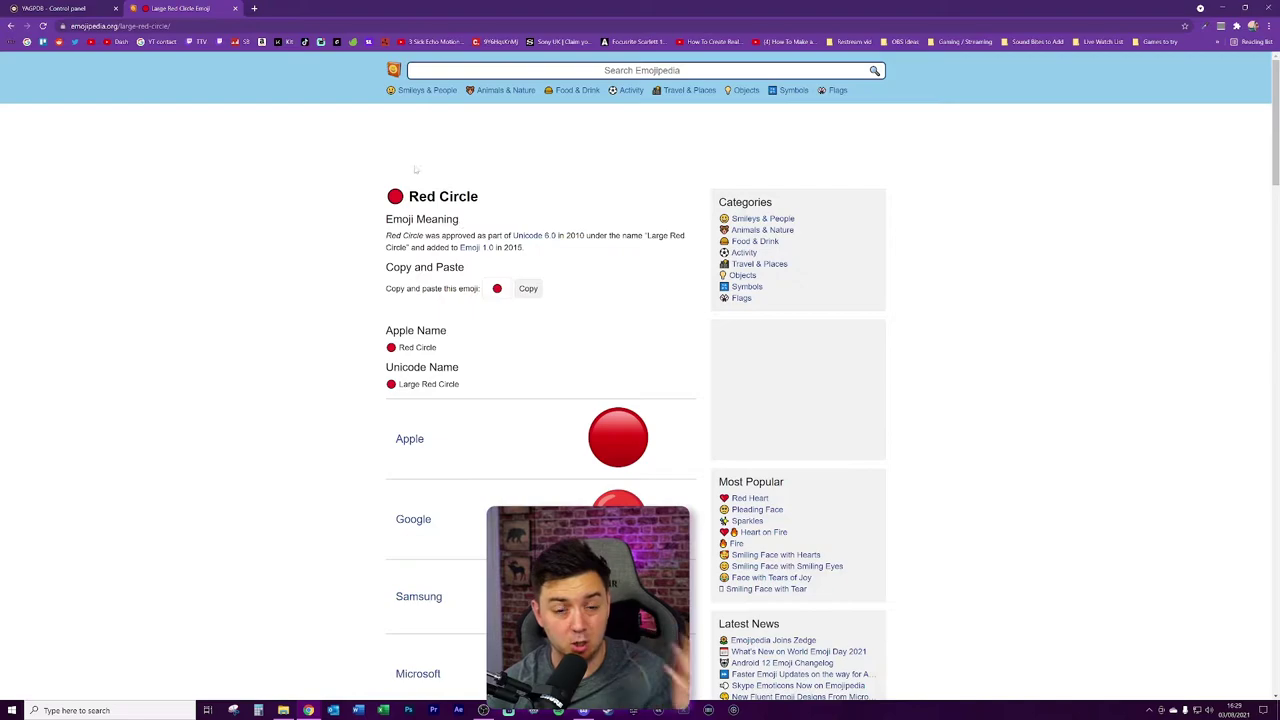
- Copy the red circle emoji from Emojipedia for the role name
left_click(120, 25)
left_click(197, 270)
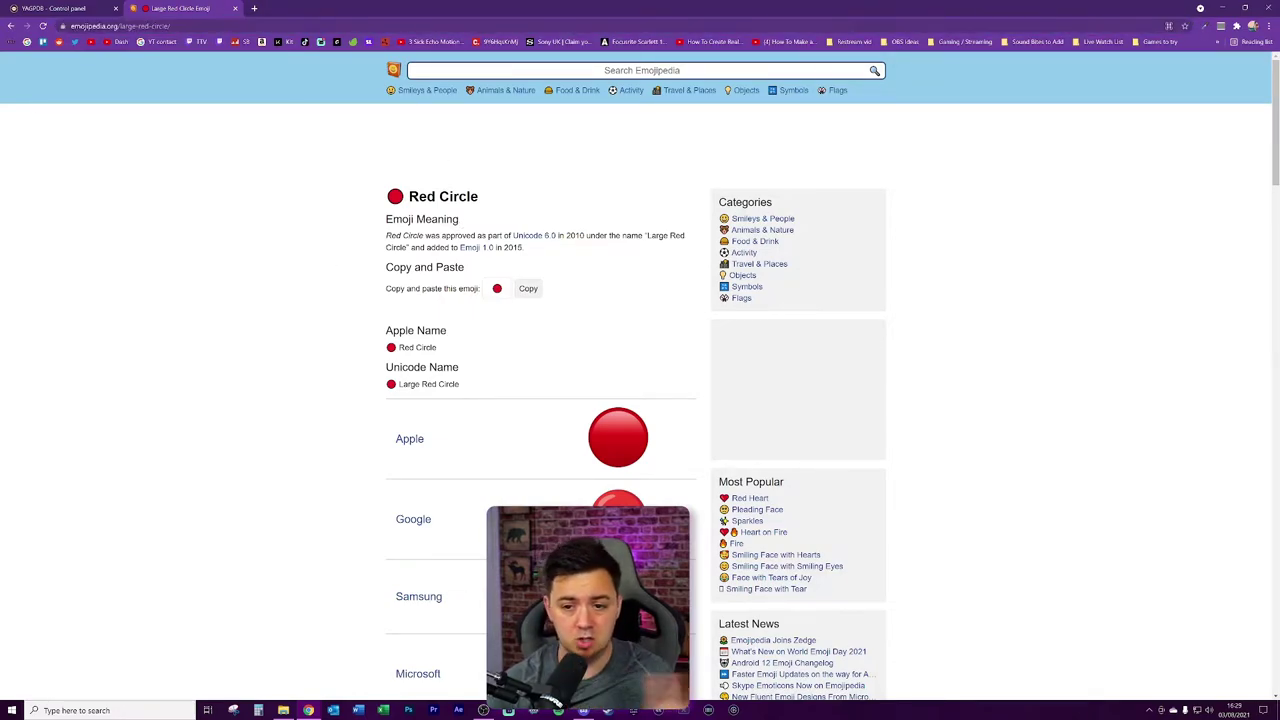
left_click(528, 288)
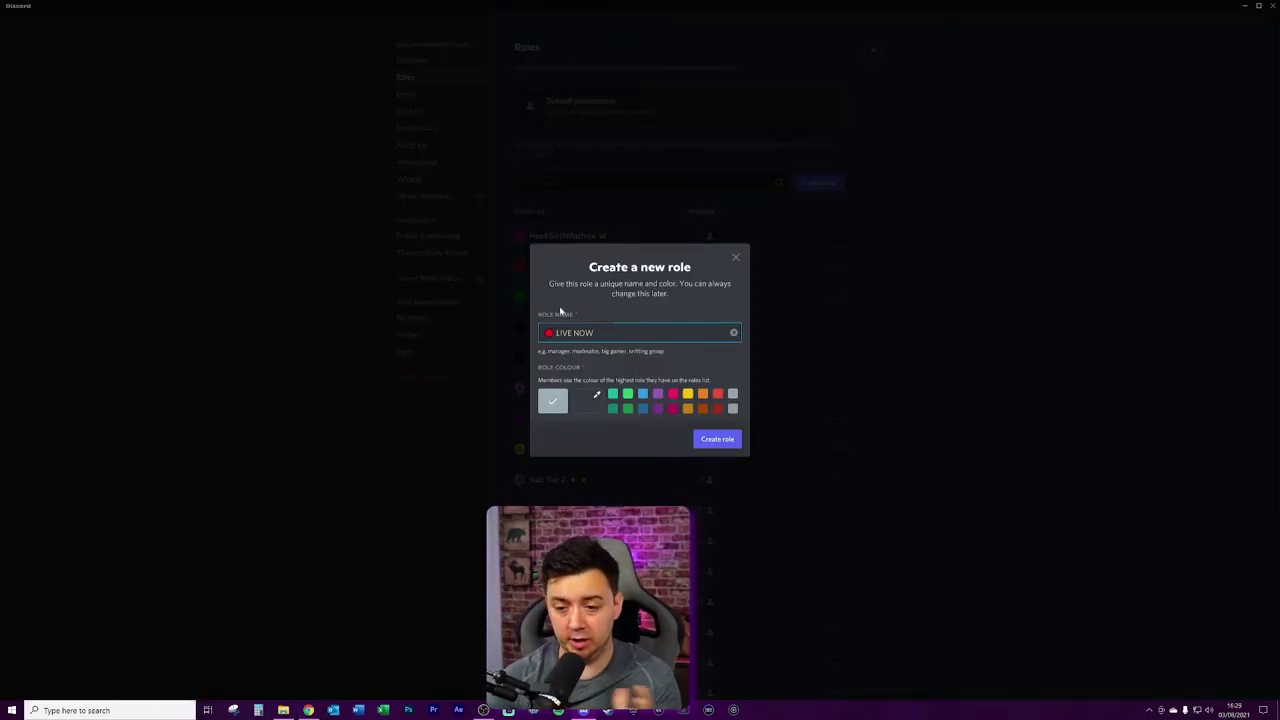
- Make the 🔴 LIVE NOW role purple and create it without setting permissions
left_click(657, 409)
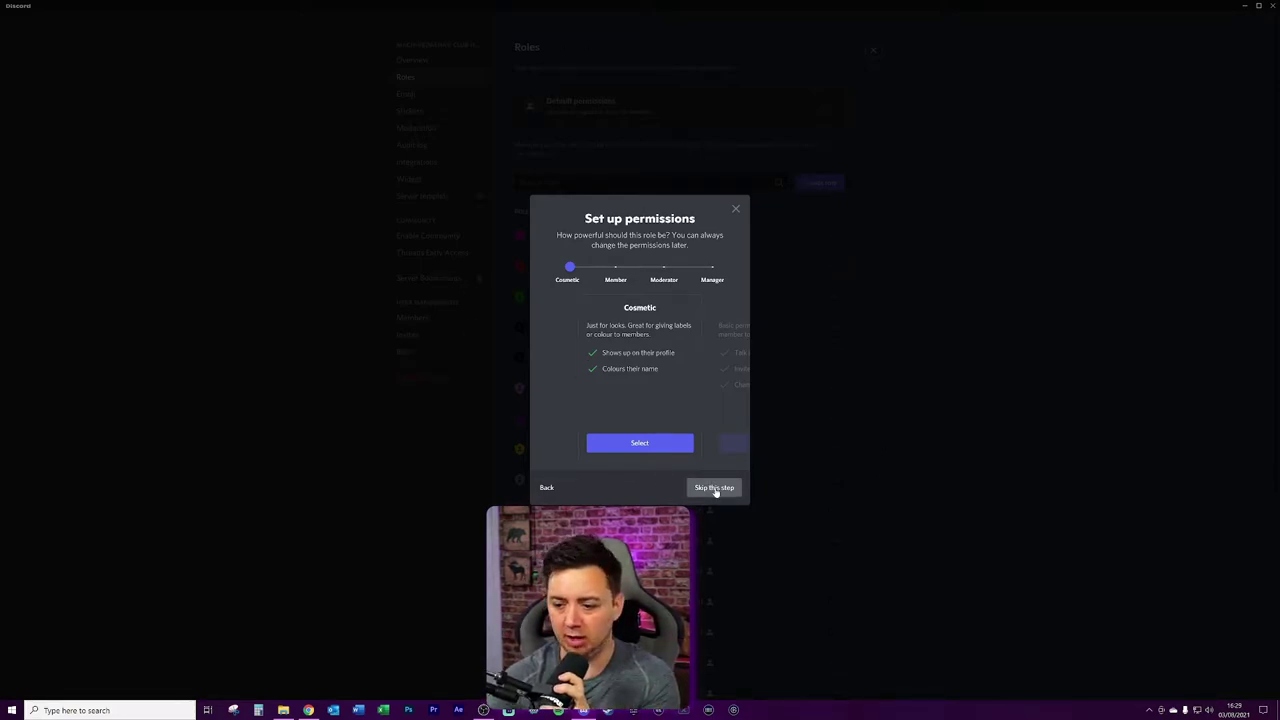
left_click(715, 489)
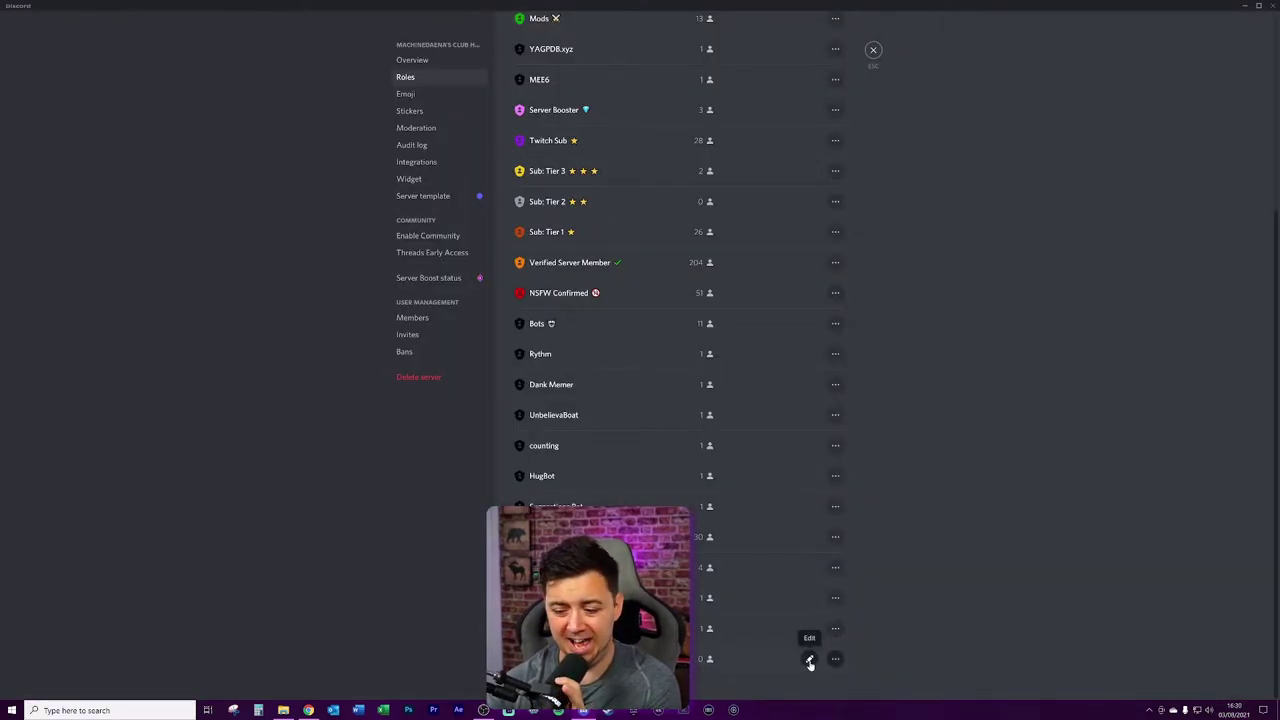
- Edit the 🔴 LIVE NOW role and move it directly below YAGPDB.xyz in the role order
left_click(810, 661)
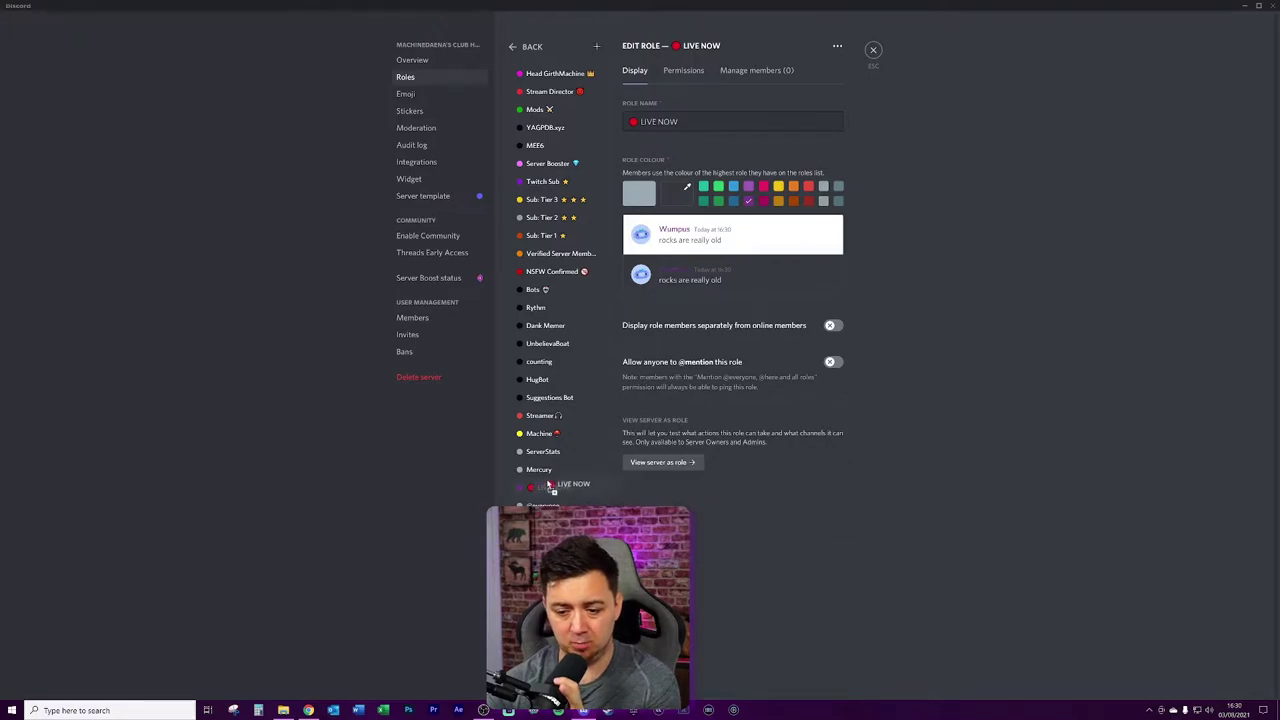
left_click_drag(548, 485, 542, 146)
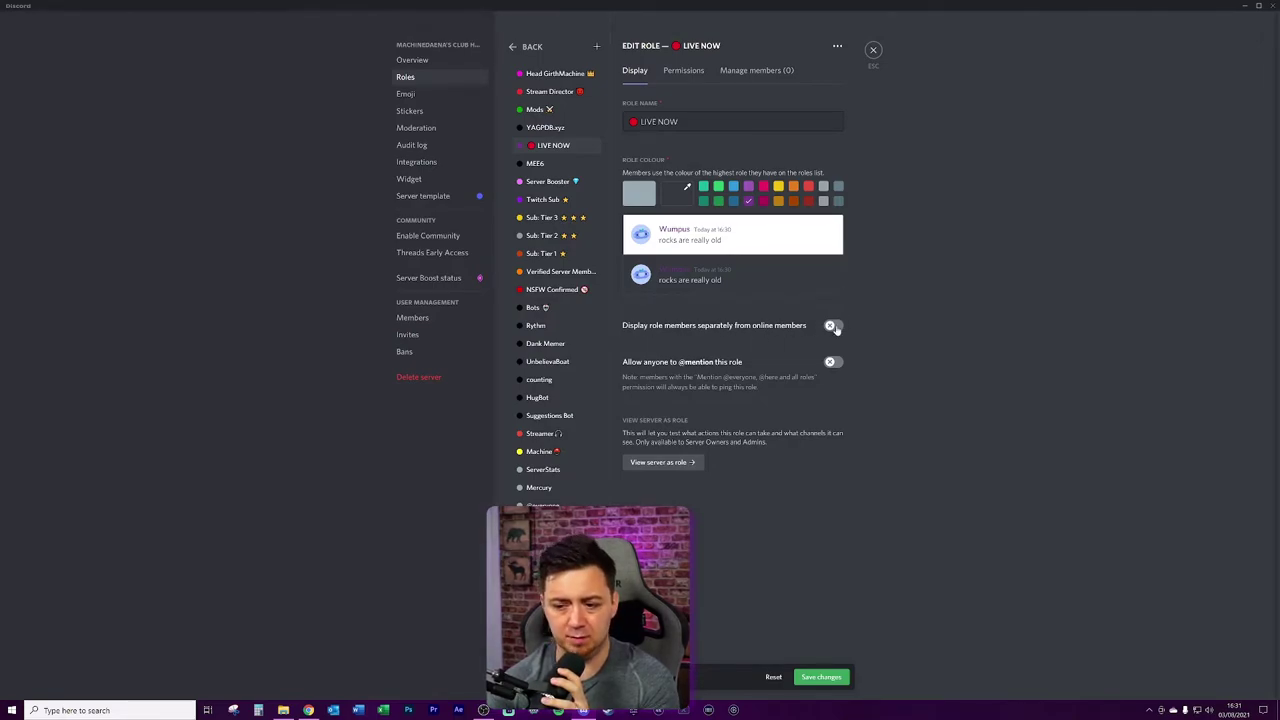
- Display LIVE NOW members separately from online members, save, and leave server settings
left_click(833, 326)
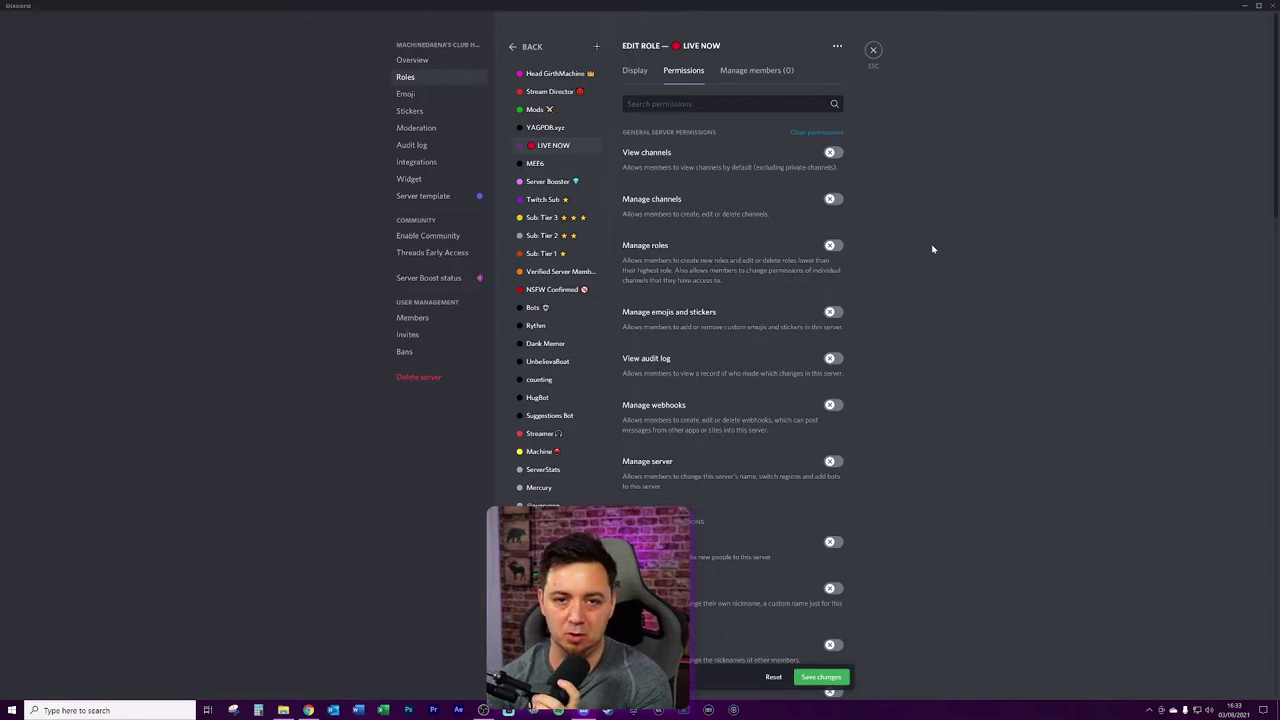
left_click(821, 677)
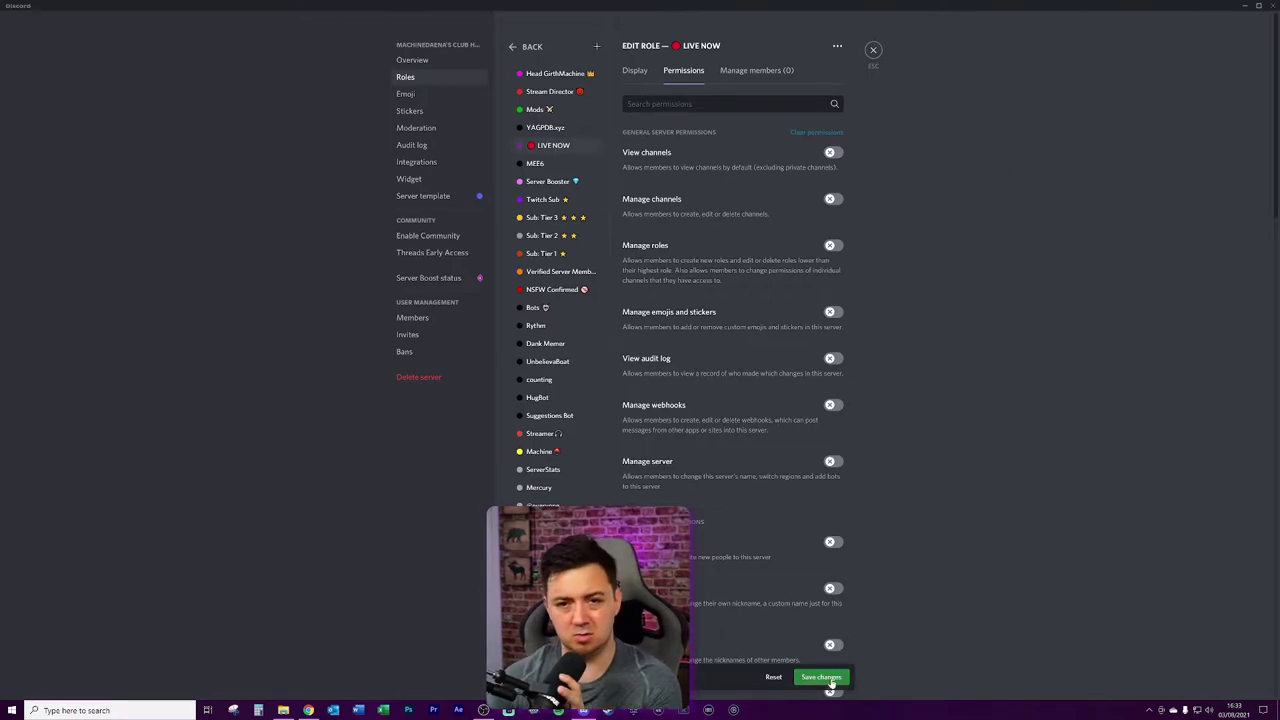
key("Escape")
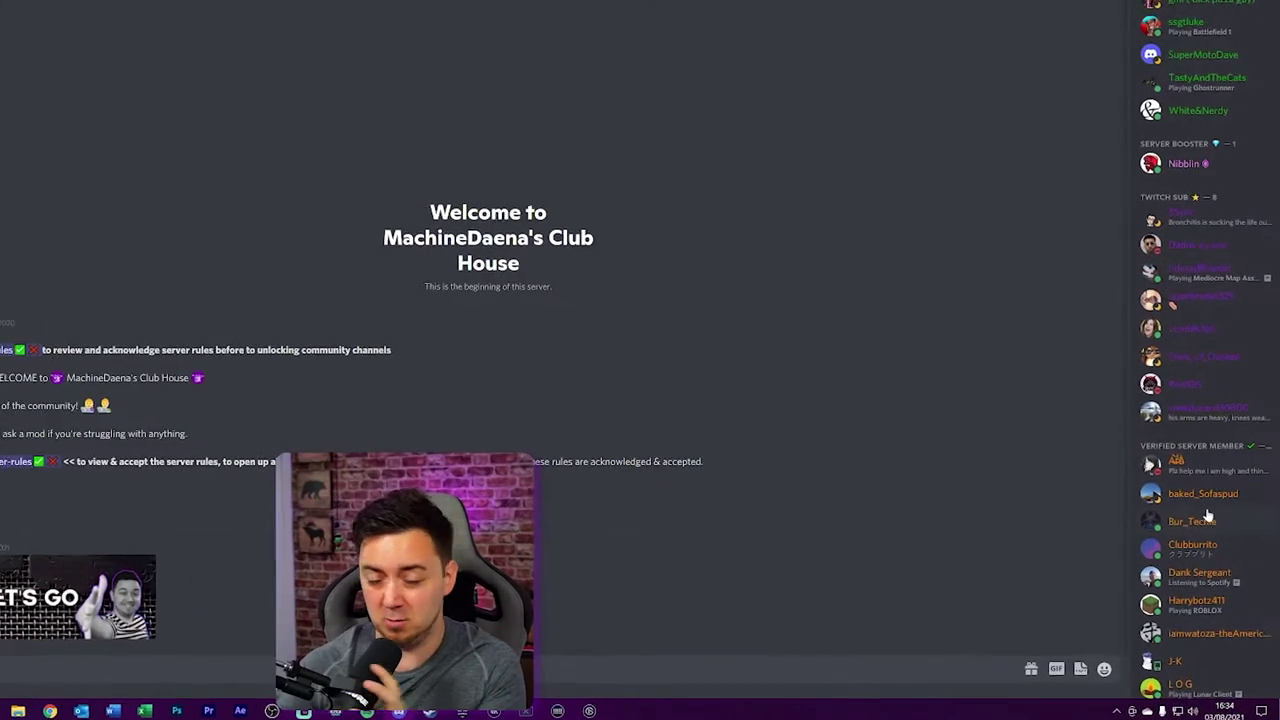
right_click(1199, 512)
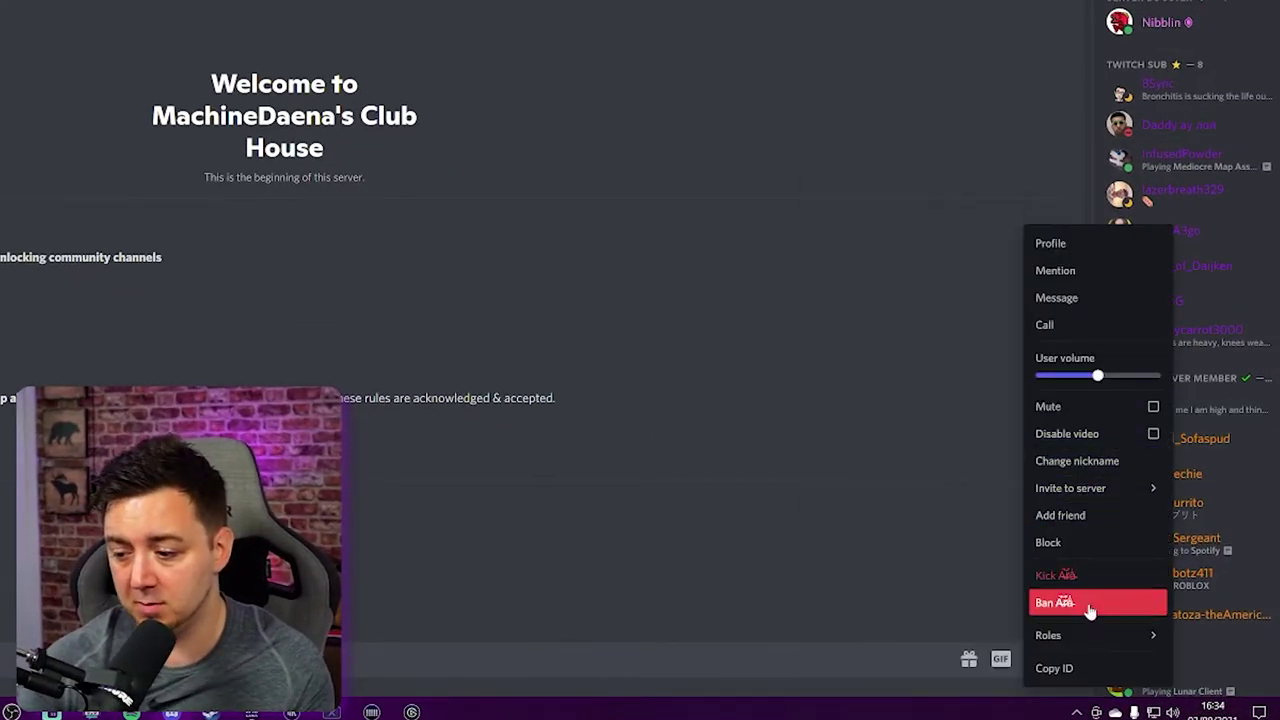
mouse_move(1086, 635)
left_click(1000, 533)
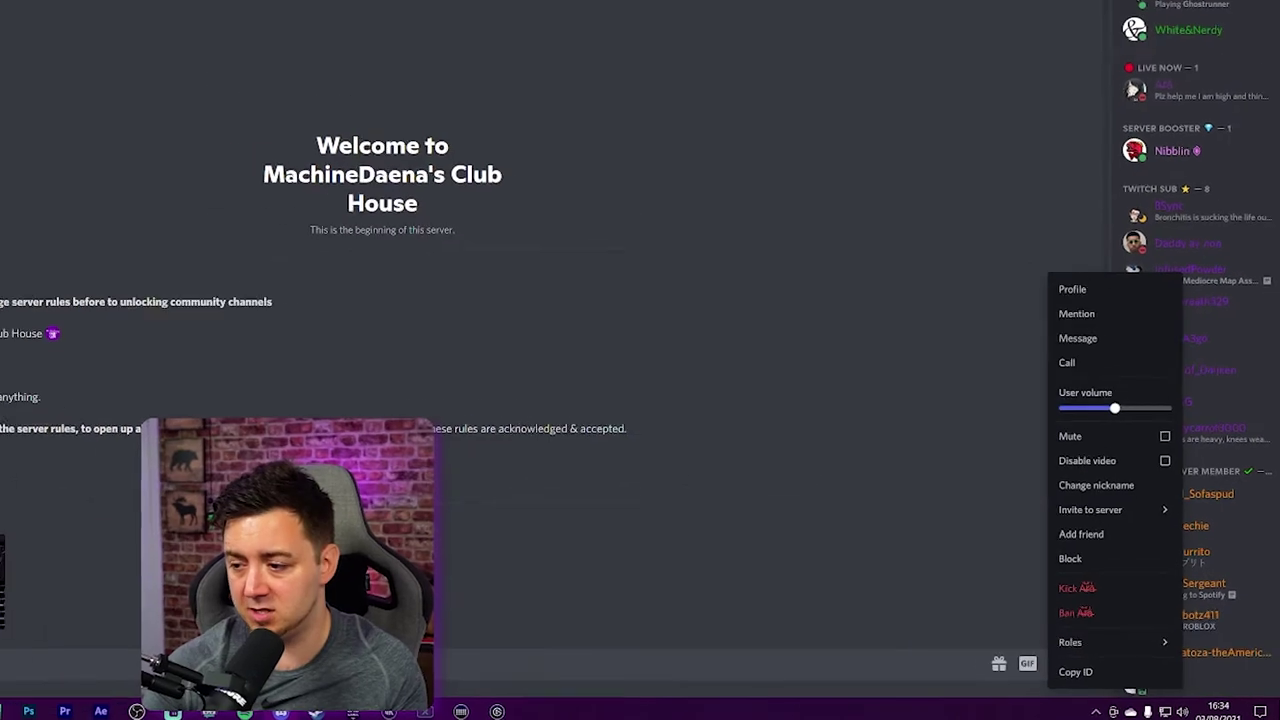
left_click(1158, 265)
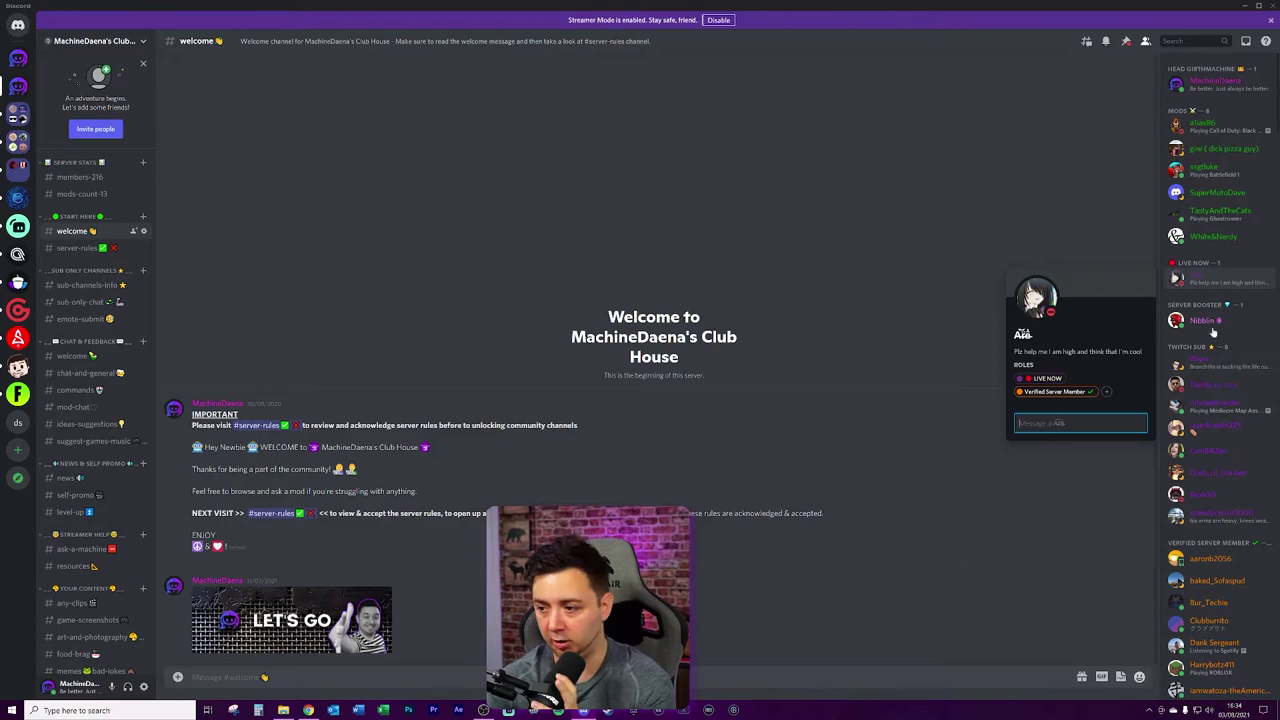
left_click(1019, 379)
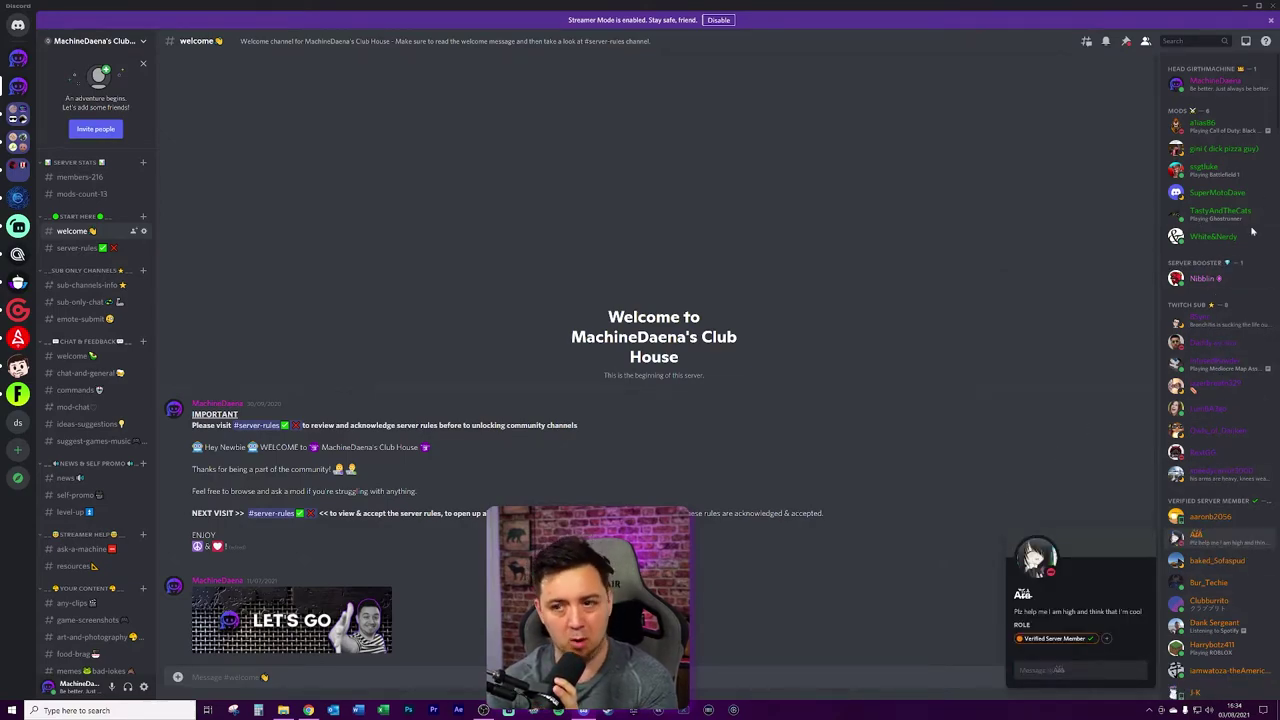
left_click(1000, 445)
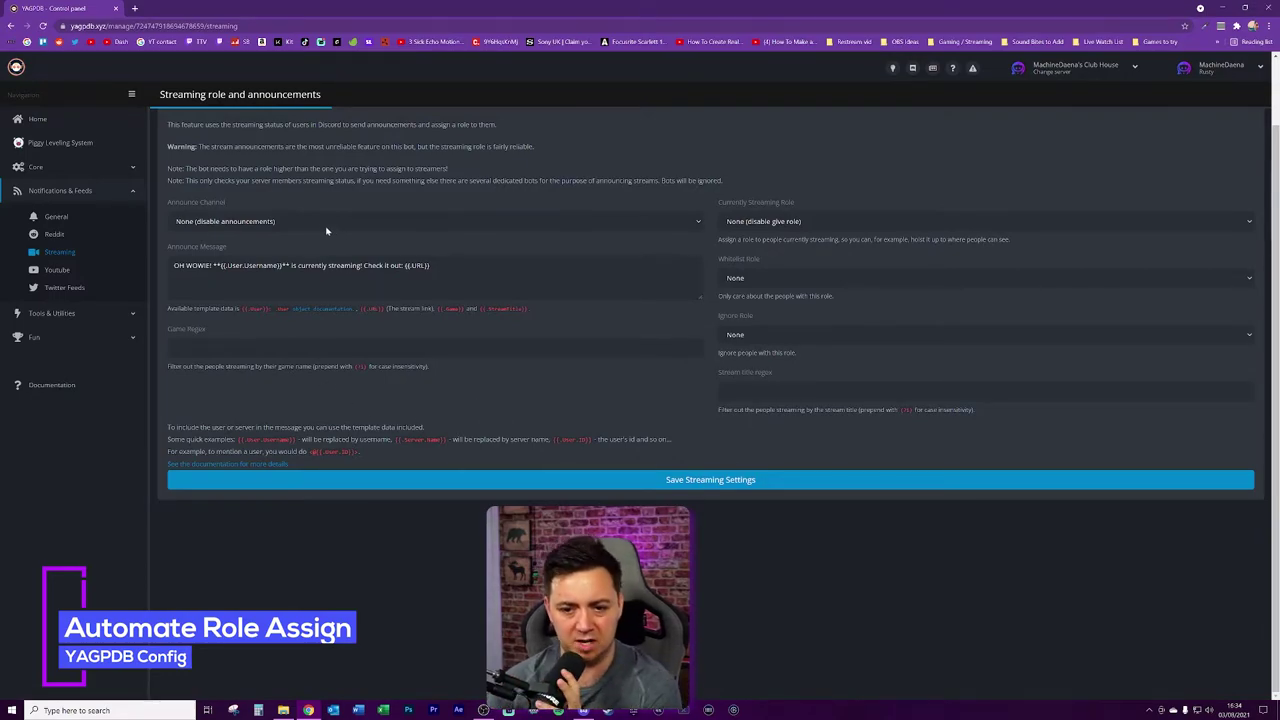
- Choose #self-promo as the Announce Channel for stream announcements
left_click(292, 219)
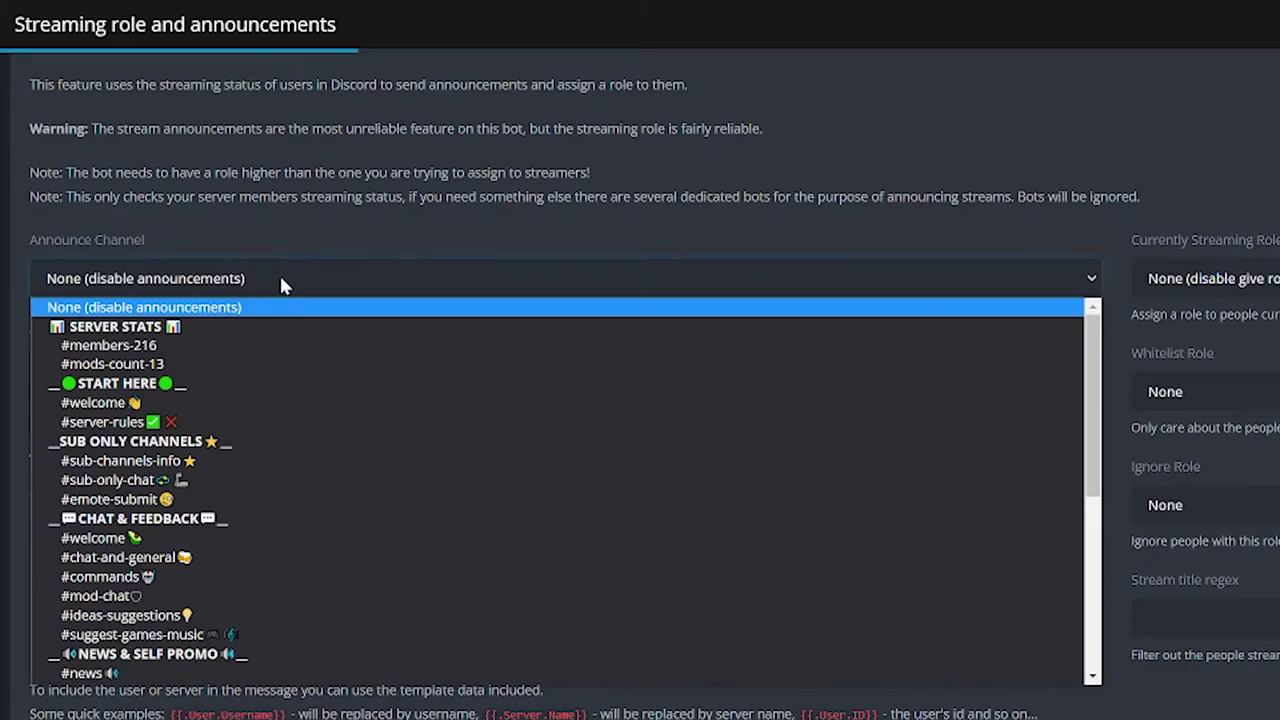
scroll(281, 540, "down", 3)
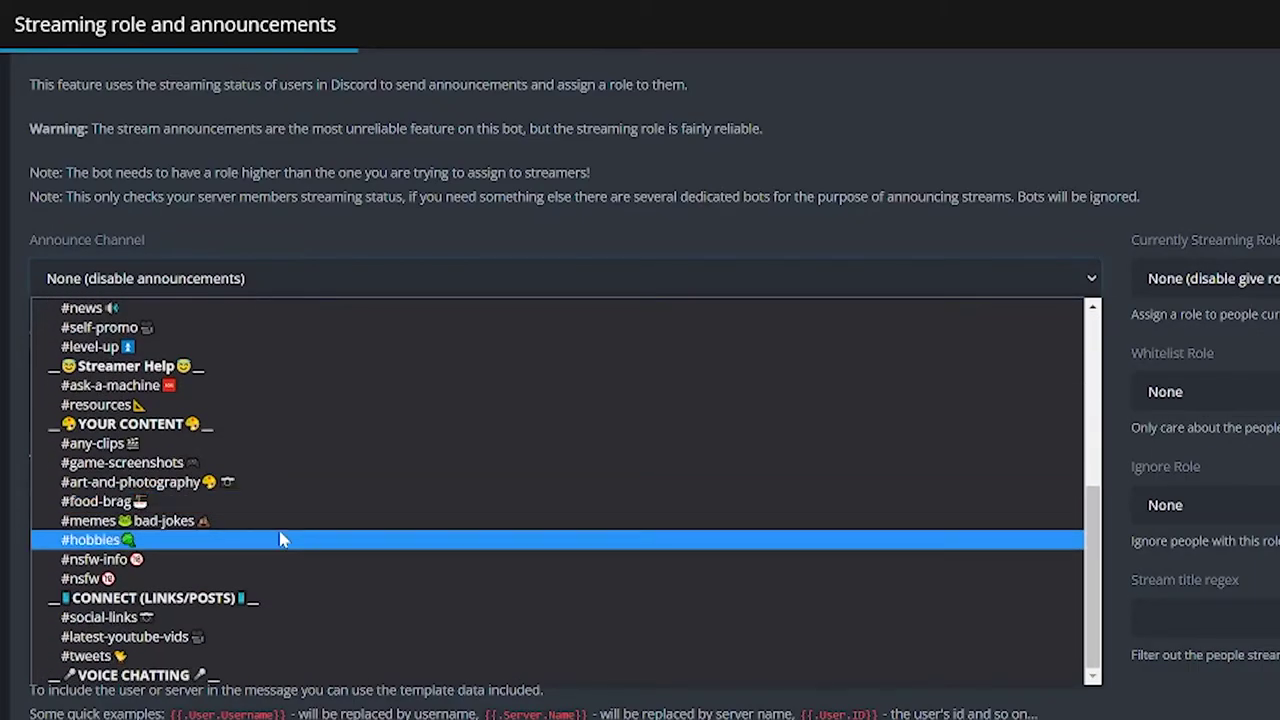
left_click(281, 327)
left_click(165, 276)
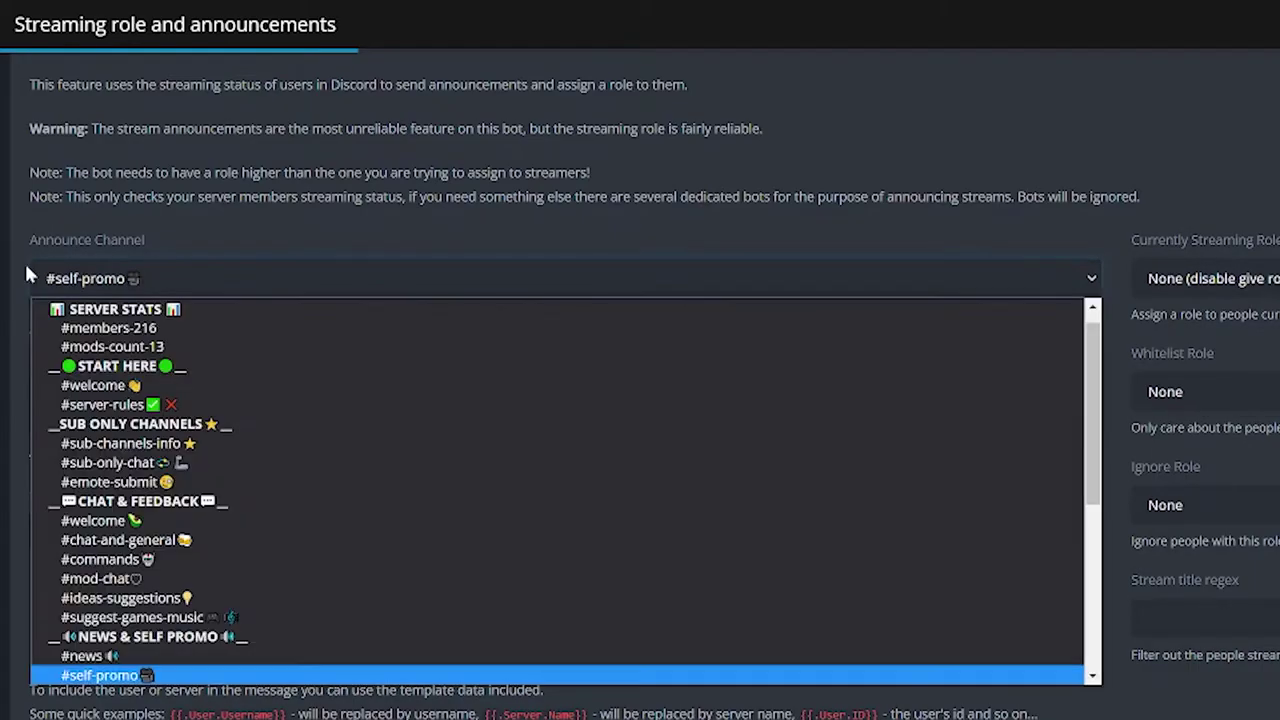
left_click(211, 221)
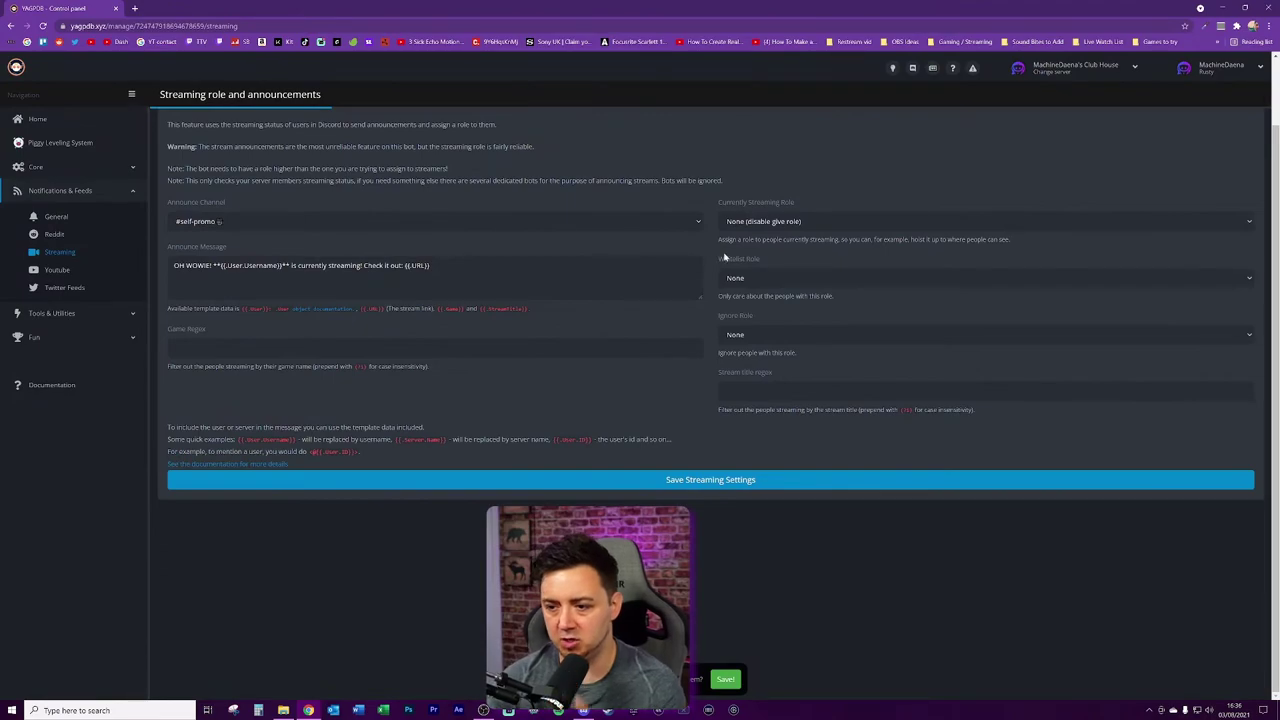
- Set the streaming role to LIVE NOW, whitelist None, ignore role Bots, then switch to Discord
left_click(792, 223)
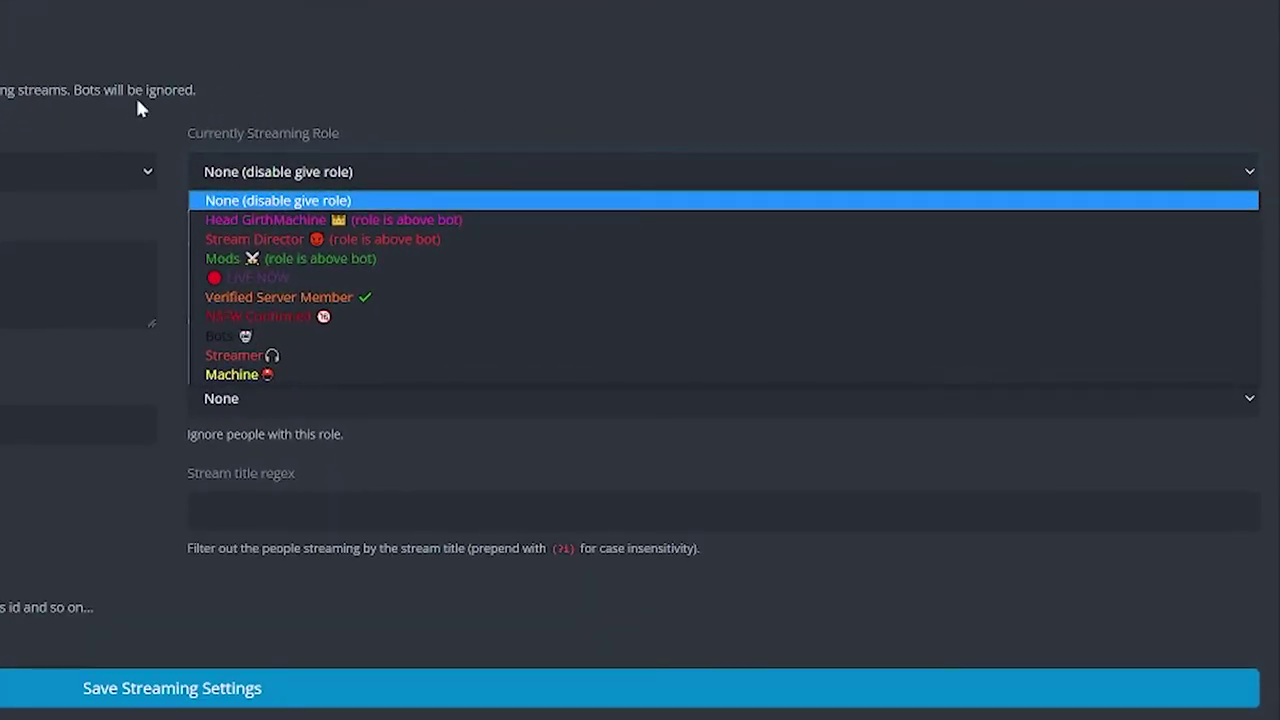
left_click(252, 277)
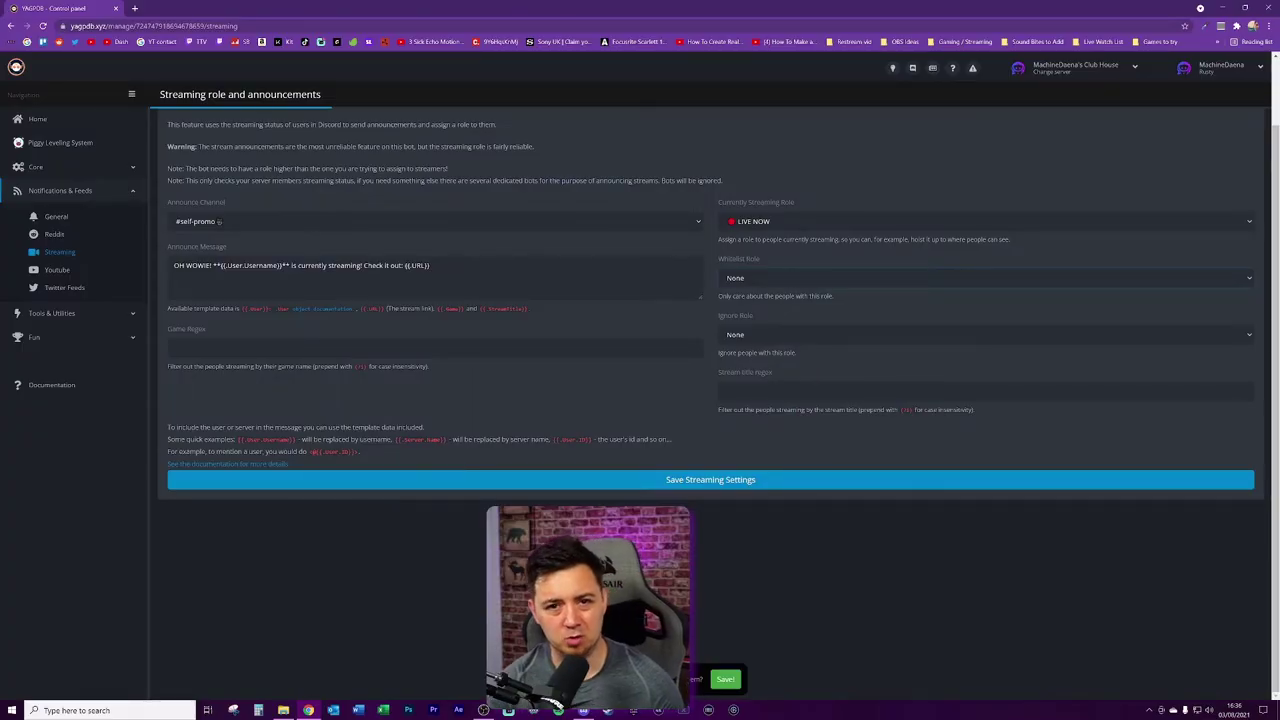
left_click(760, 281)
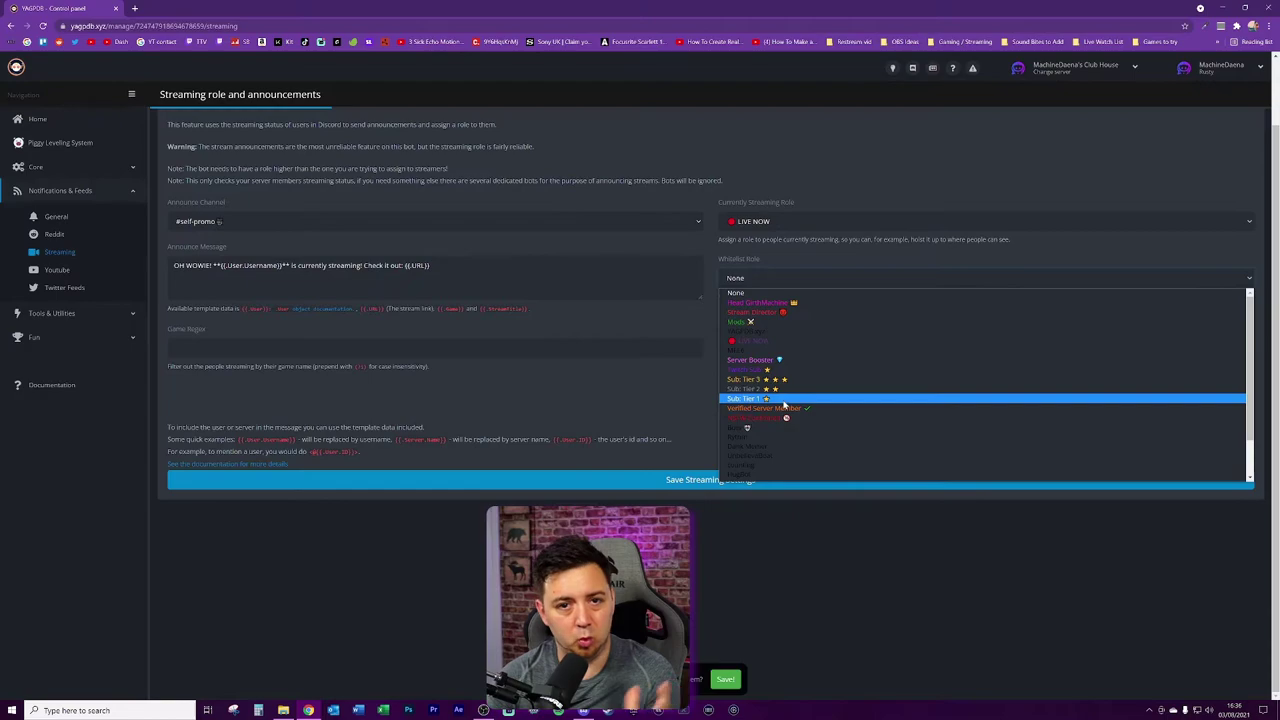
left_click(664, 387)
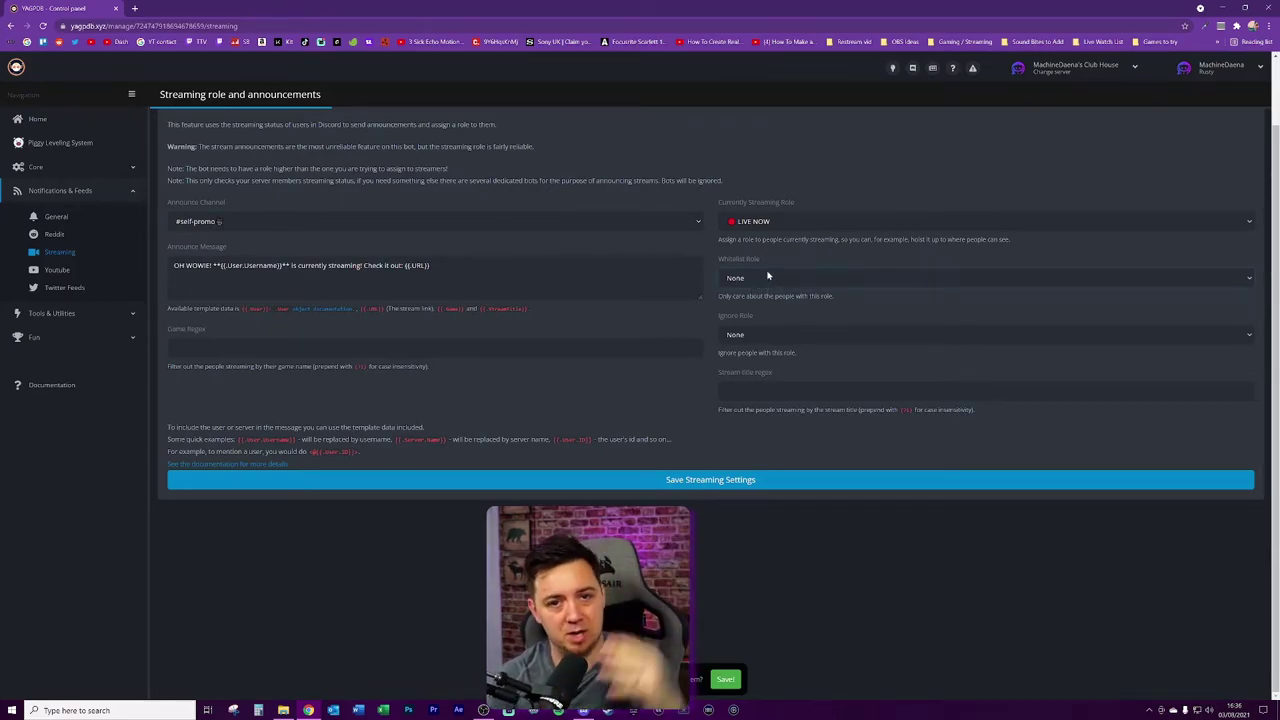
left_click(785, 334)
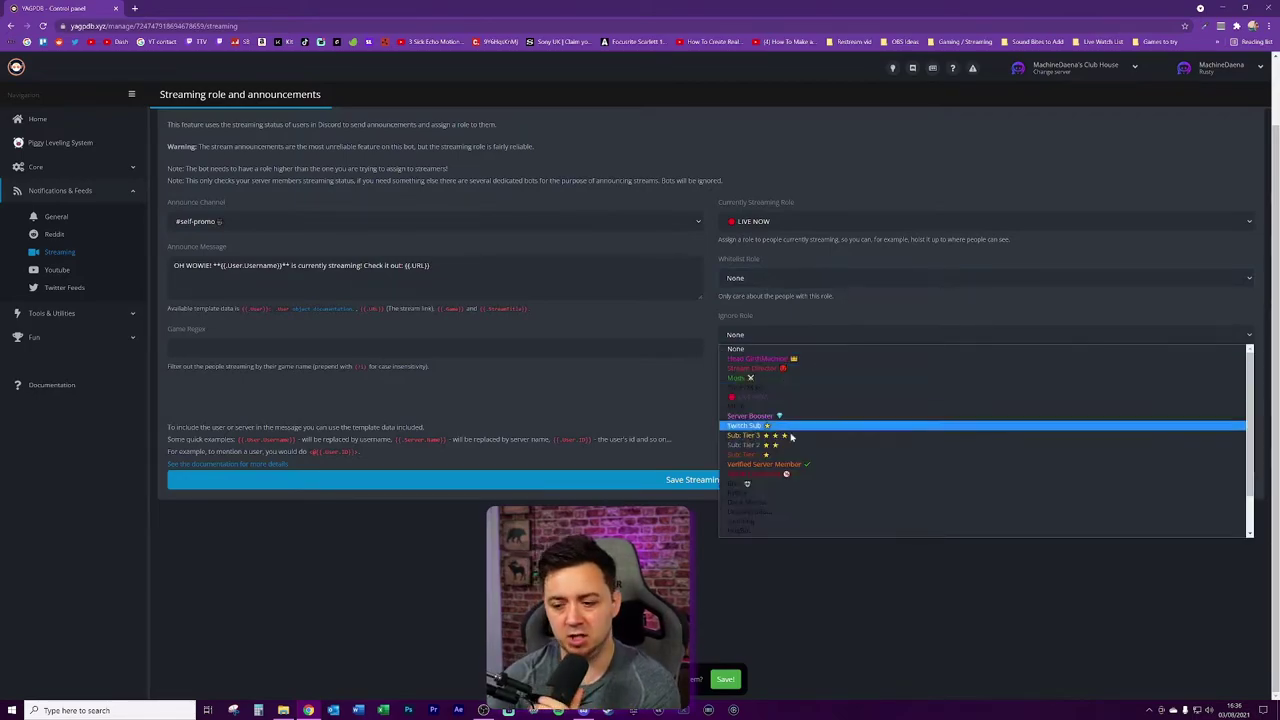
left_click(758, 484)
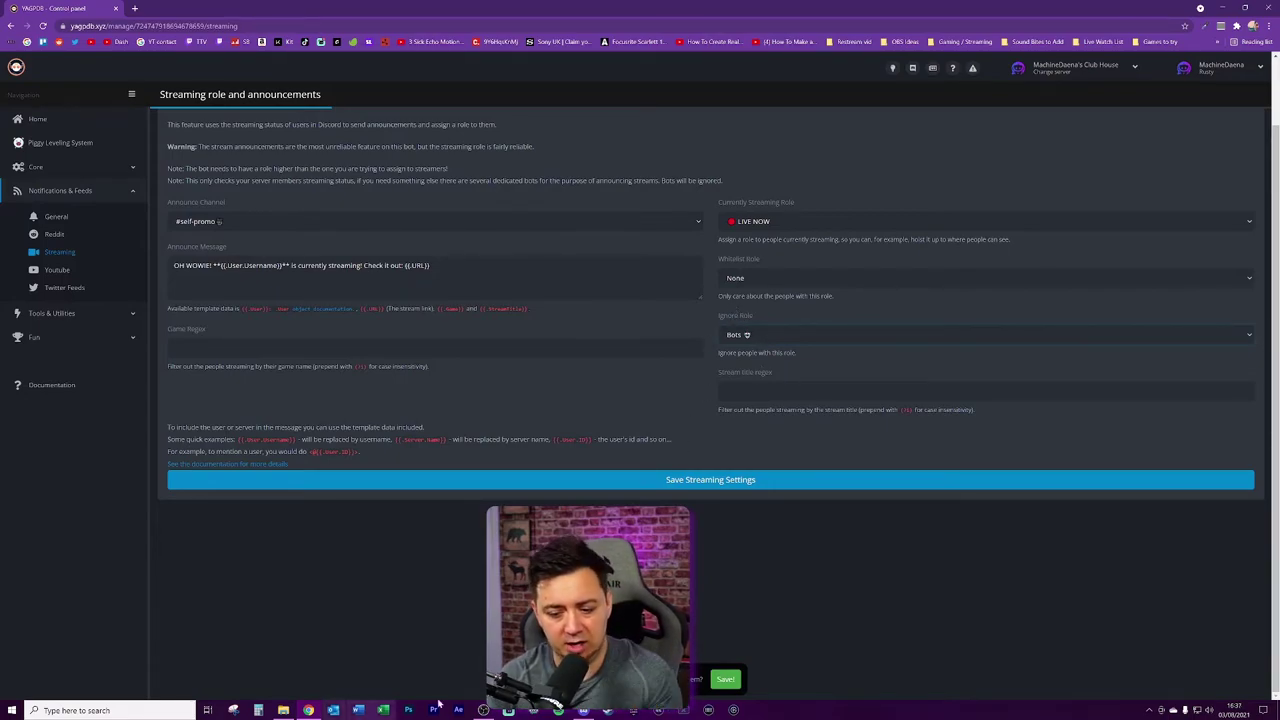
key("alt+Tab")
scroll(1191, 537, "down", 10)
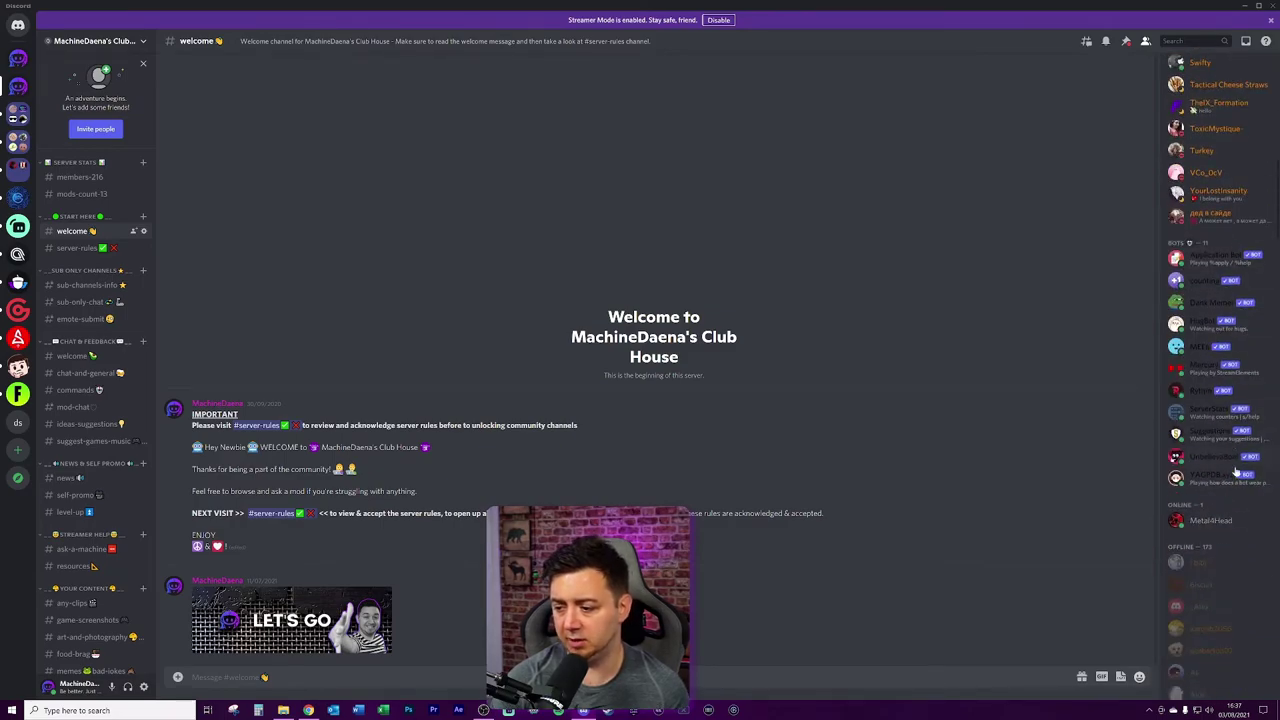
- Remove 'OH WOWIE!' from the Announce Message and add emojis after {{.URL}}
key("alt+Tab")
triple_click(266, 265)
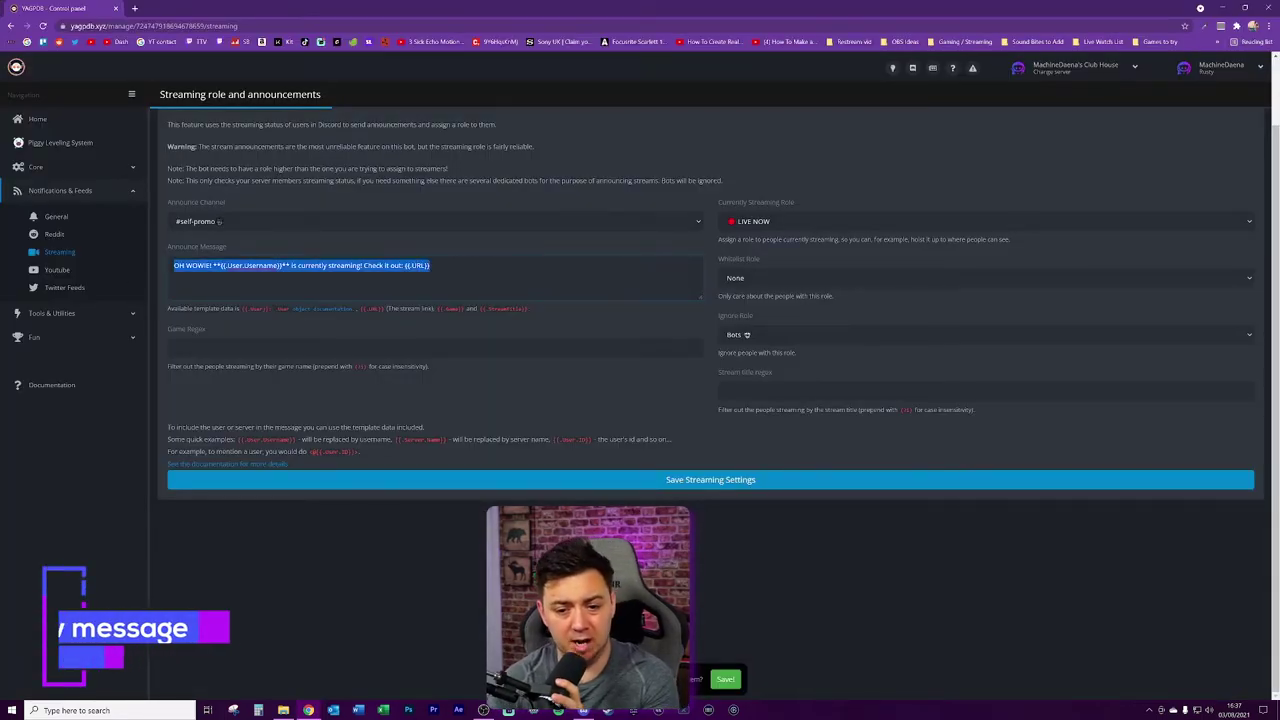
left_click(266, 265)
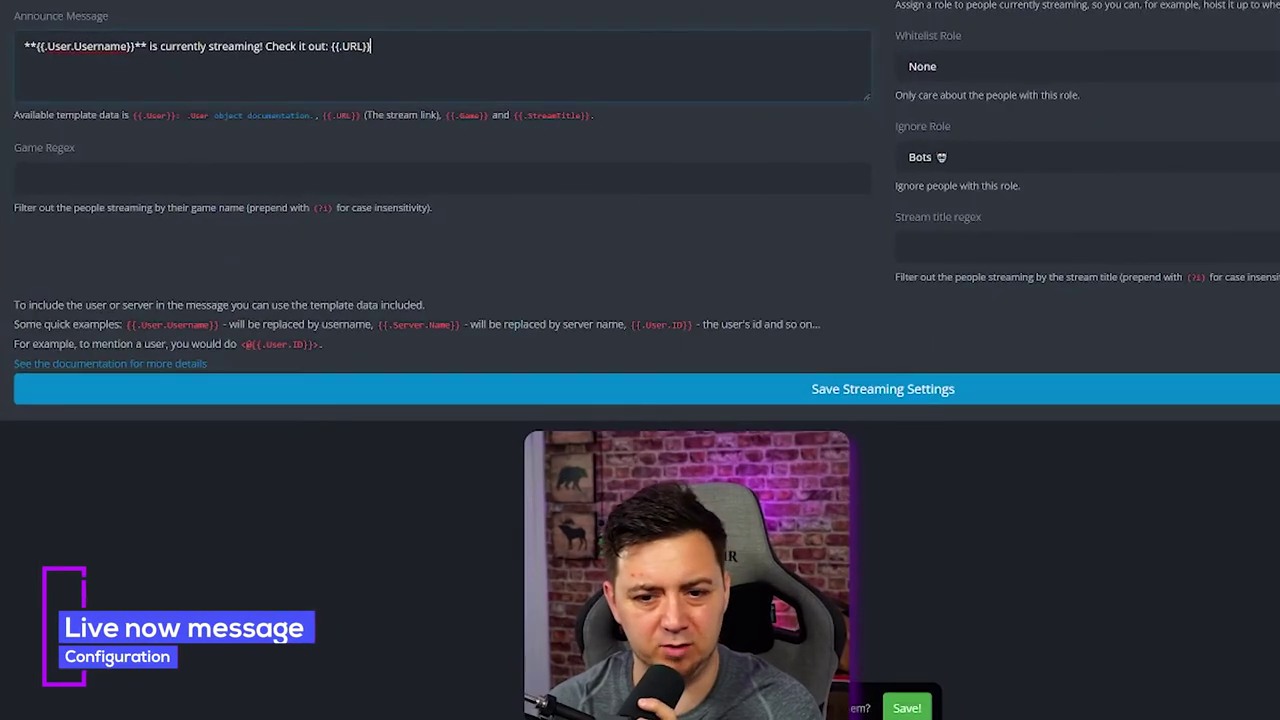
left_click_drag(203, 205, 146, 205)
left_click_drag(372, 46, 330, 46)
left_click(371, 46)
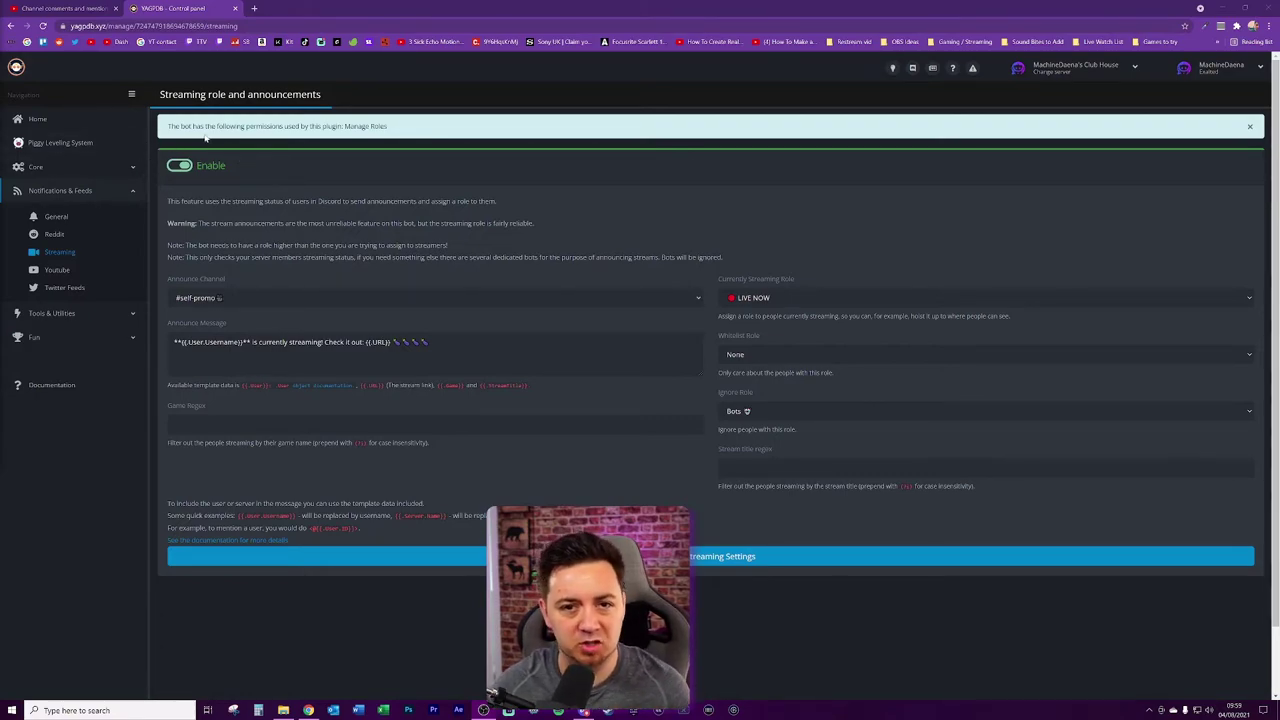
- Check the Streaming card in the Combined Overview, then reopen the streaming settings
left_click(620, 556)
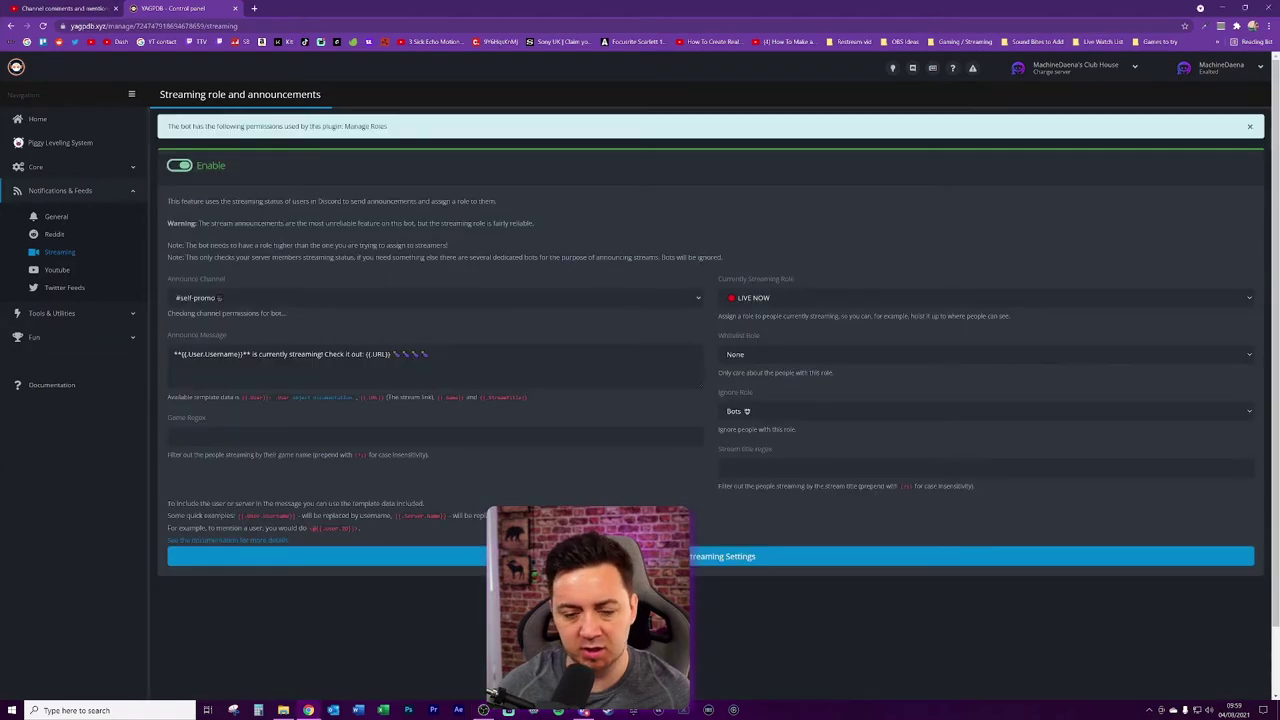
left_click(66, 145)
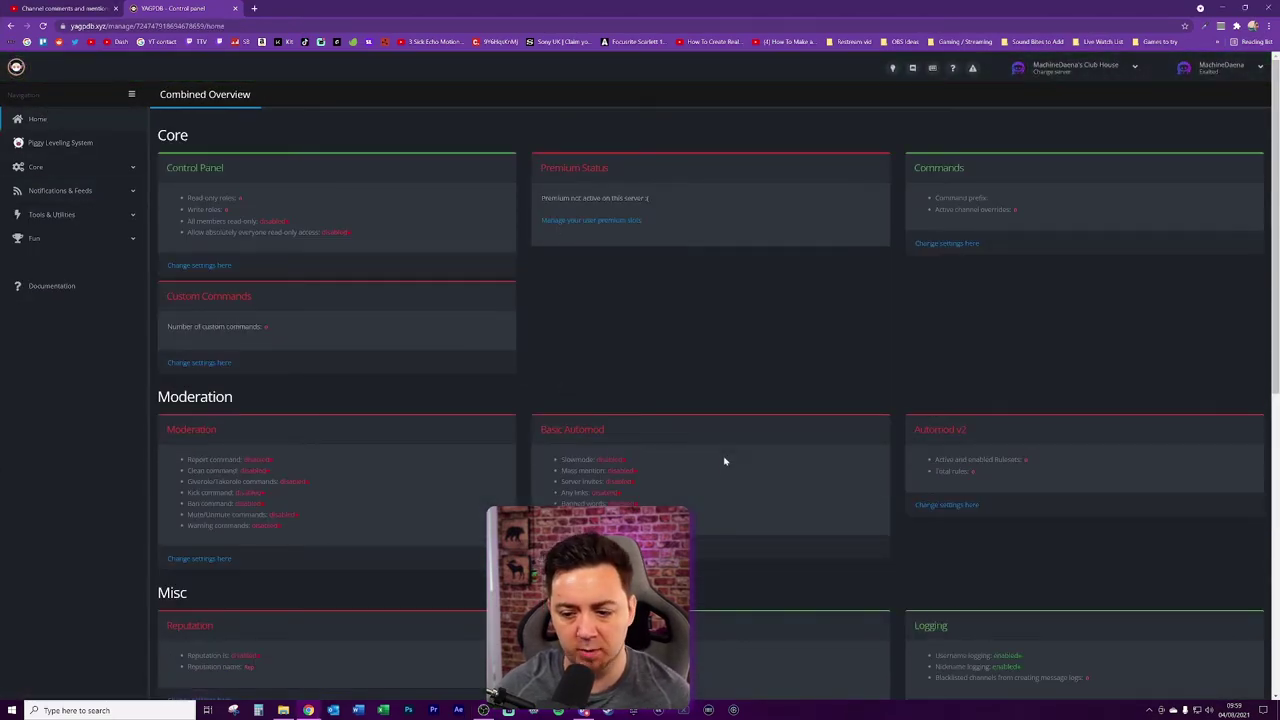
scroll(723, 460, "down", 3)
scroll(560, 470, "down", 2)
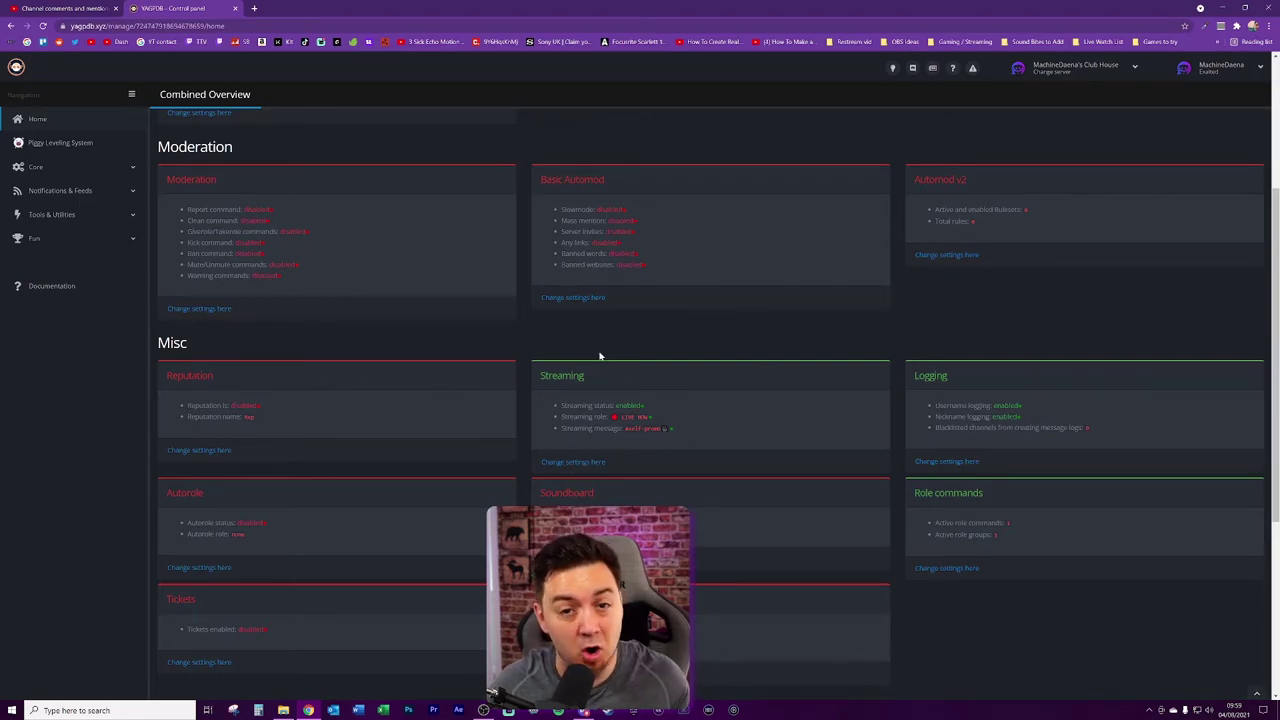
left_click(574, 463)
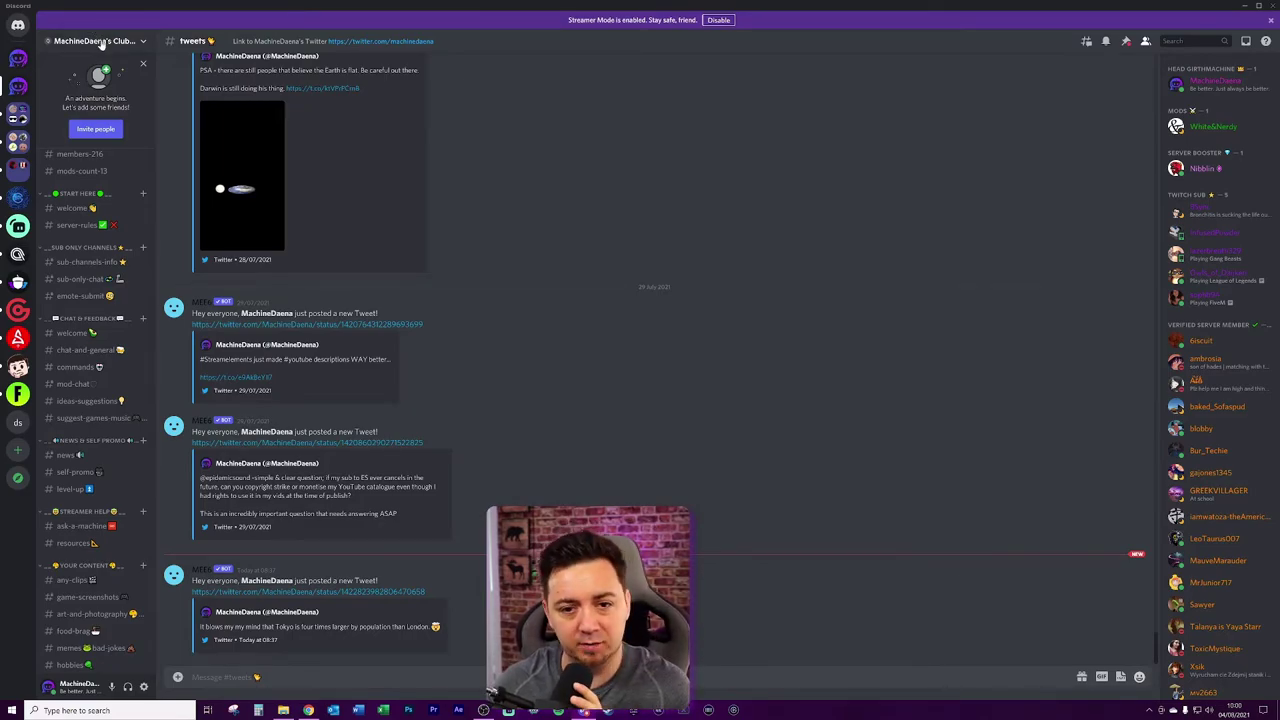
- Verify in Discord's Roles that YAGPDB.xyz has Manage roles, then open the LIVE NOW role
left_click(100, 41)
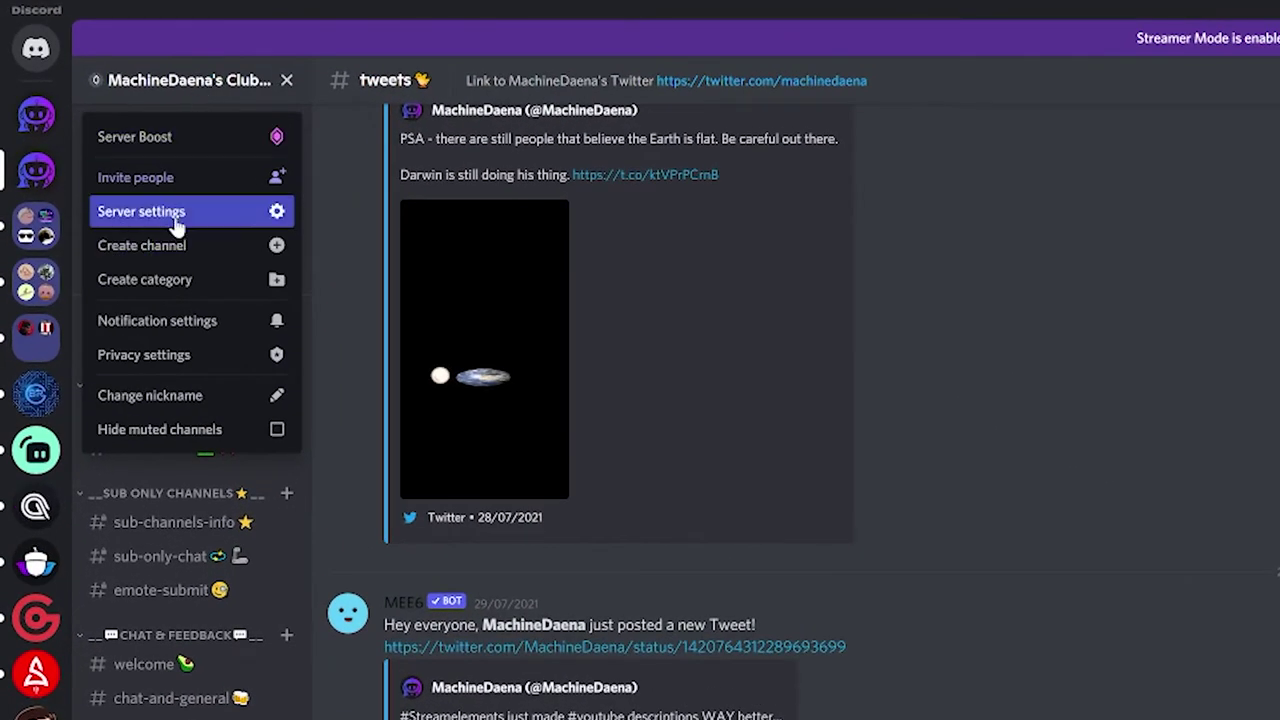
left_click(170, 214)
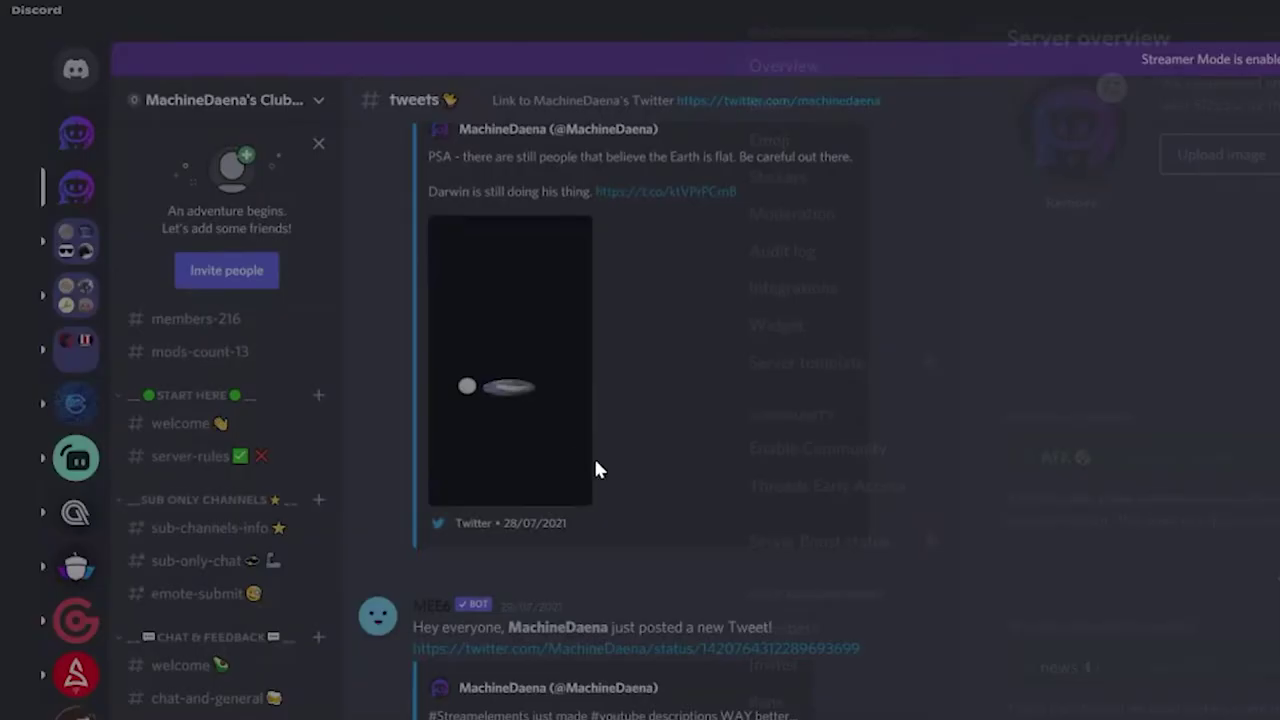
left_click(152, 152)
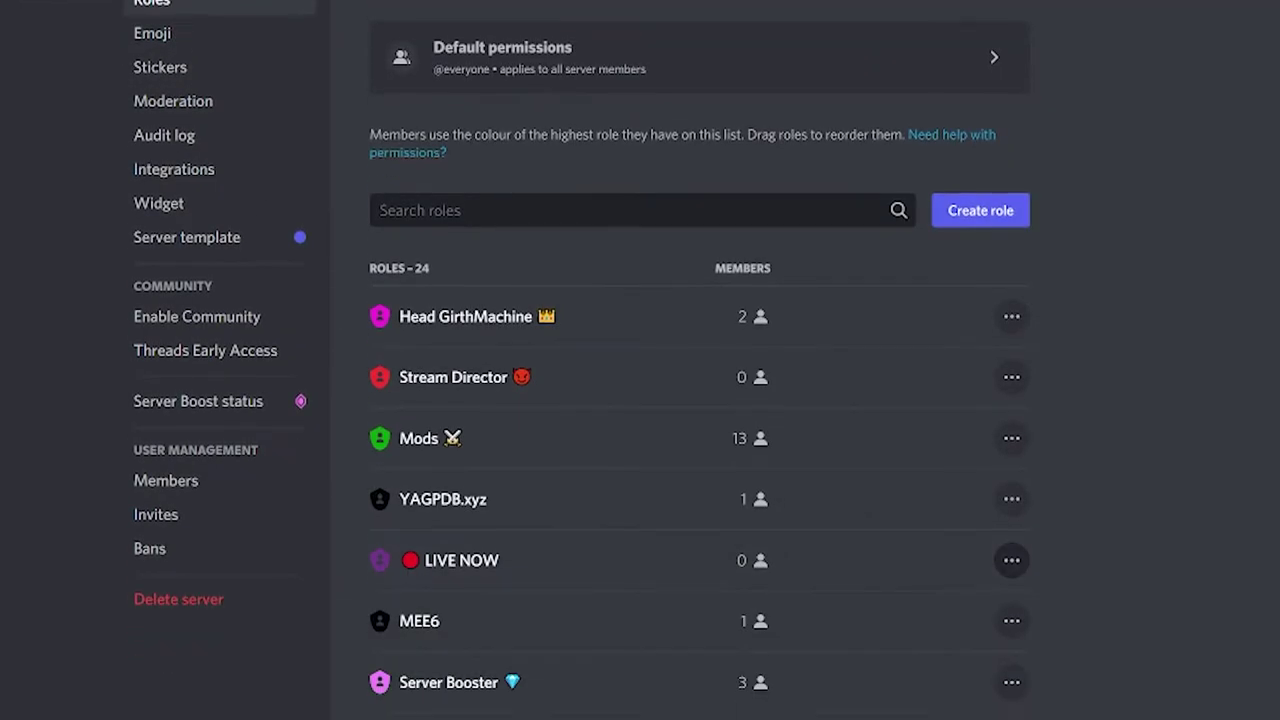
left_click(476, 331)
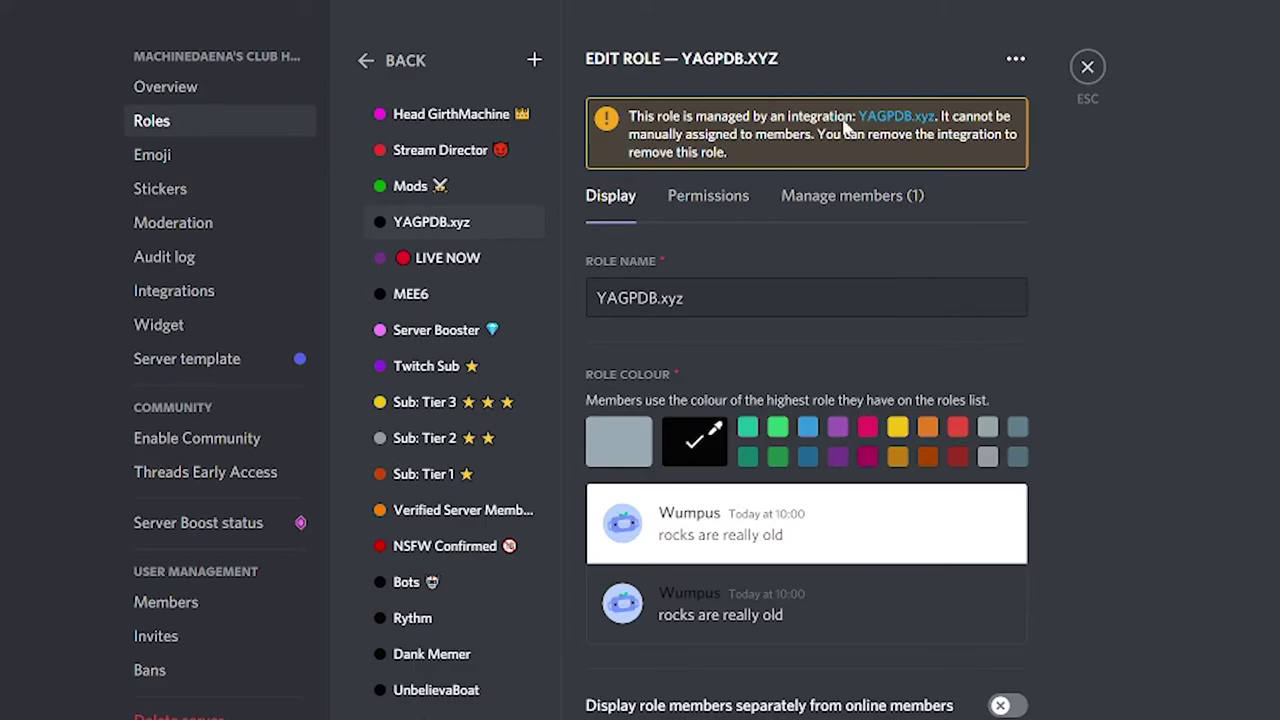
left_click(720, 203)
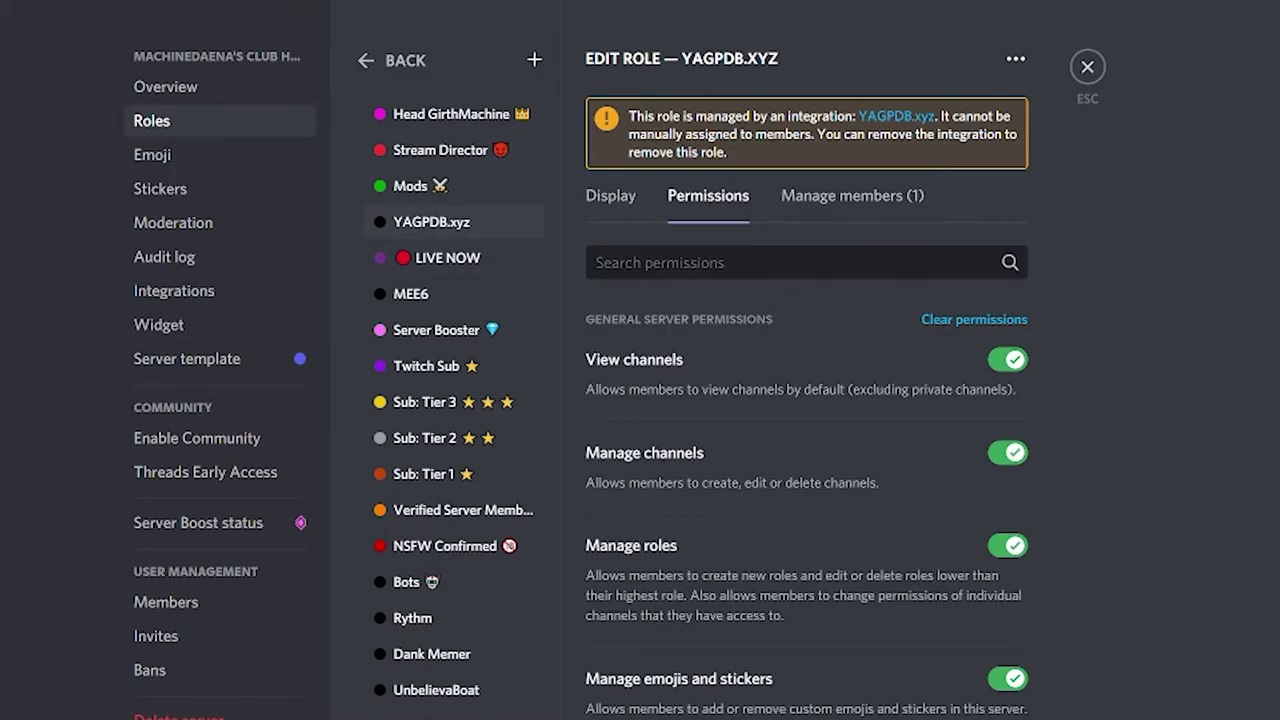
scroll(966, 366, "down", 5)
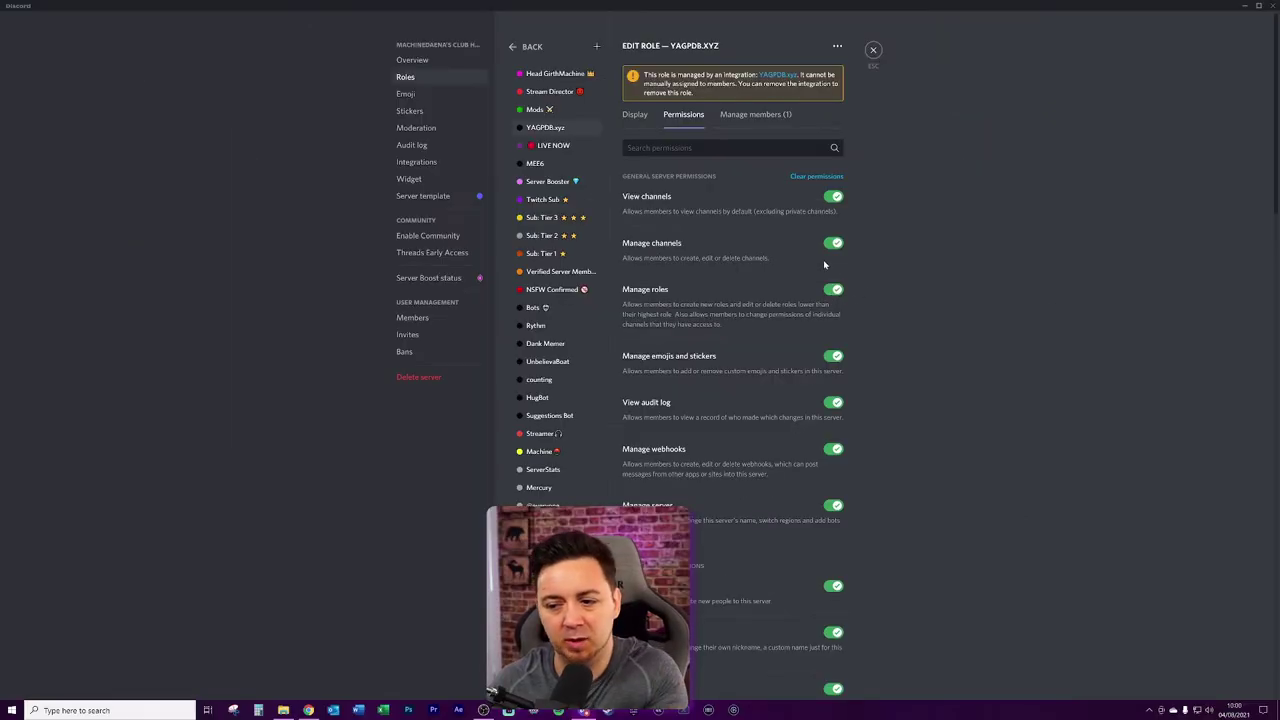
left_click(550, 146)
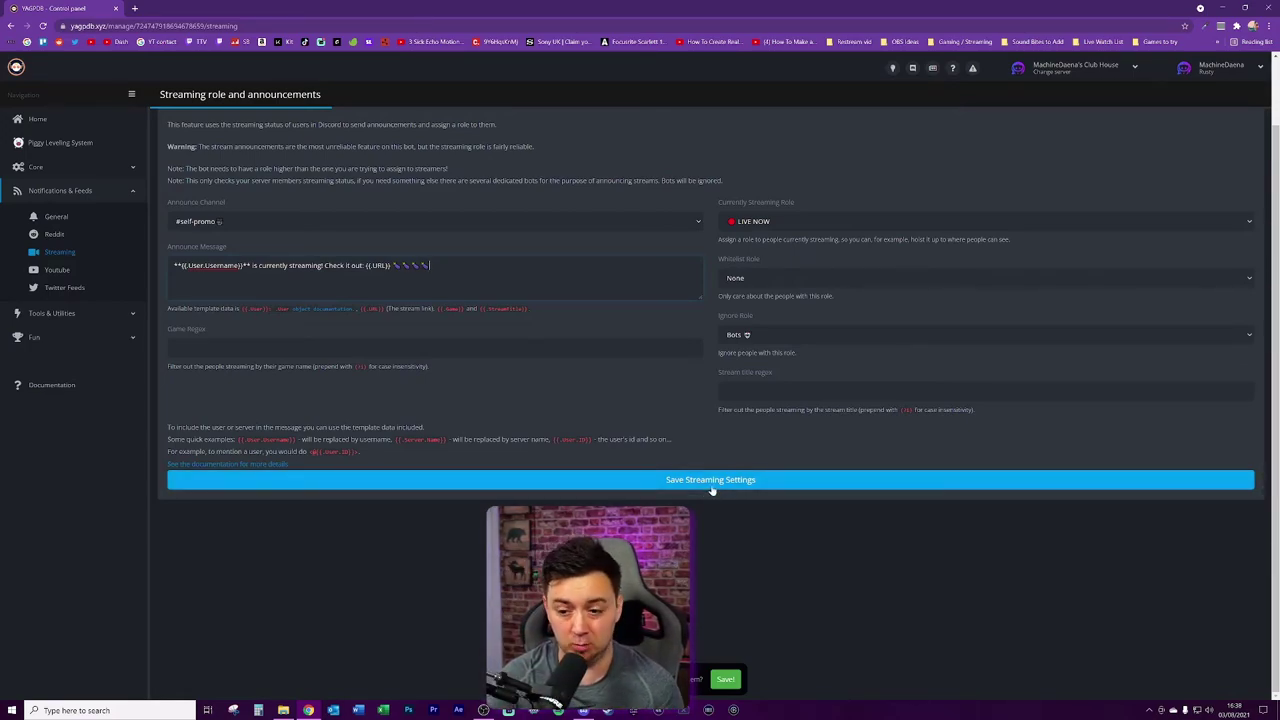
- Save the YAGPDB.xyz streaming settings and minimize Chrome to return to Discord
left_click(711, 484)
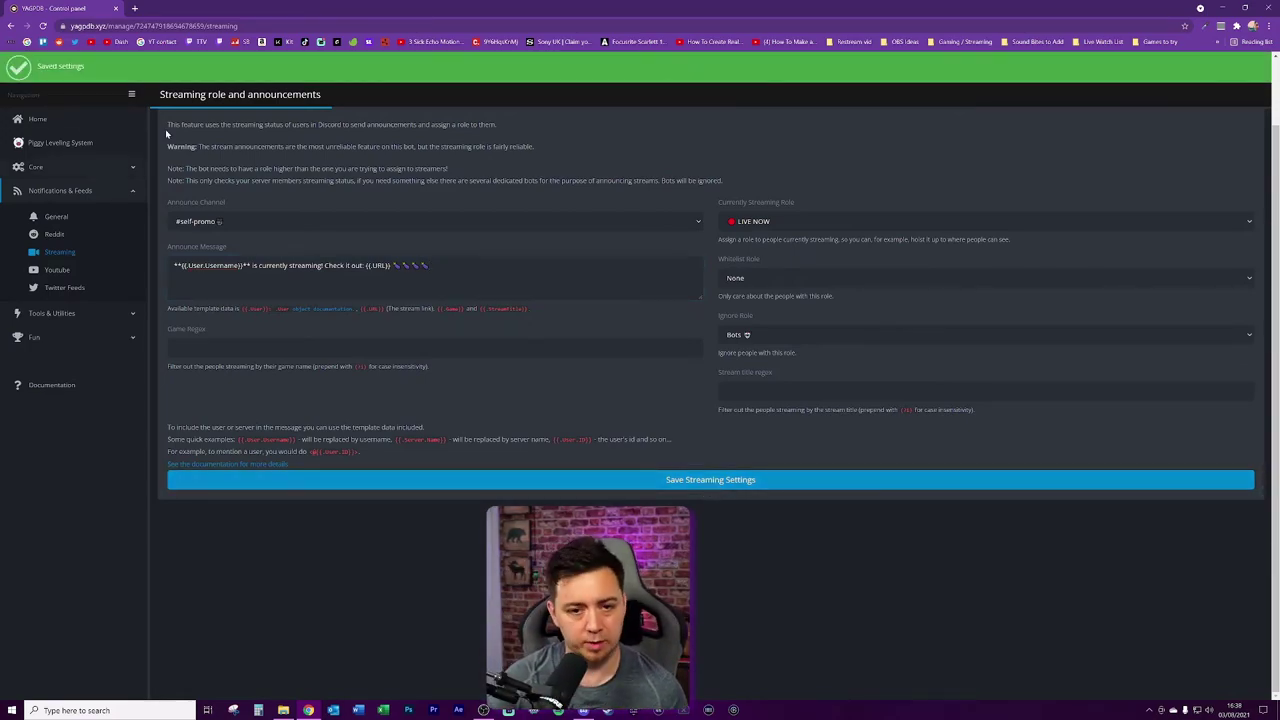
left_click(1222, 7)
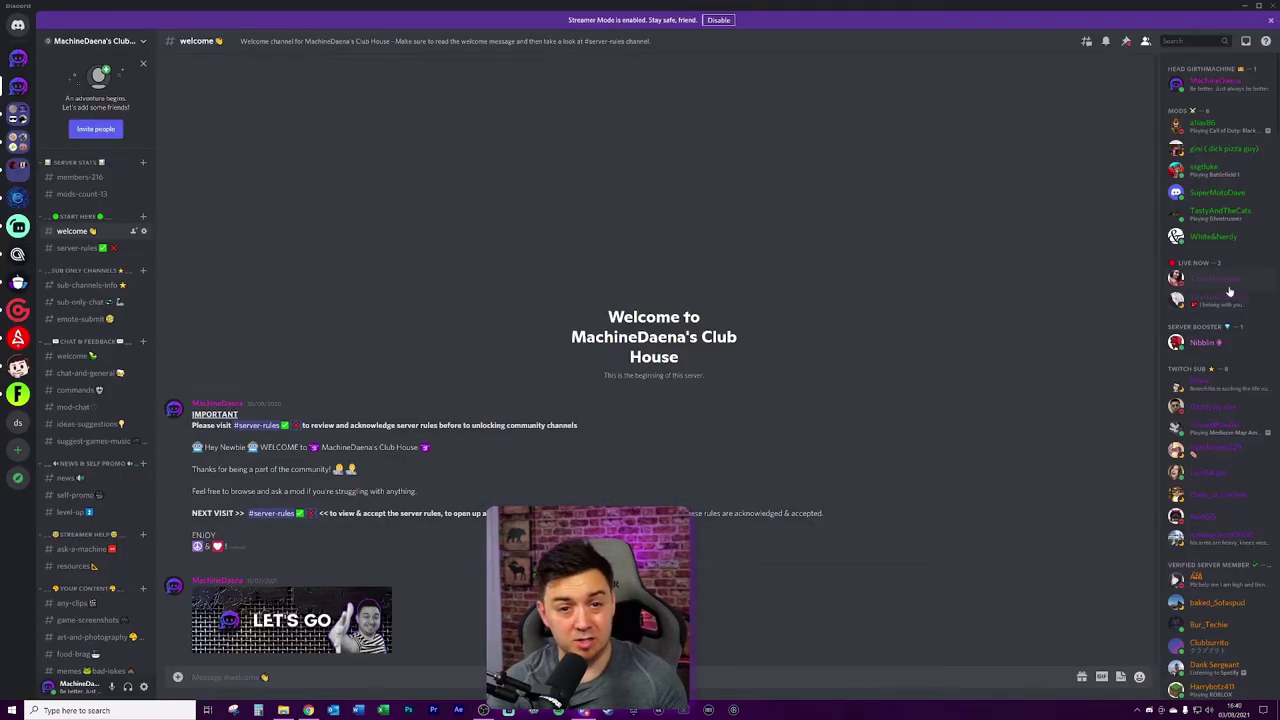